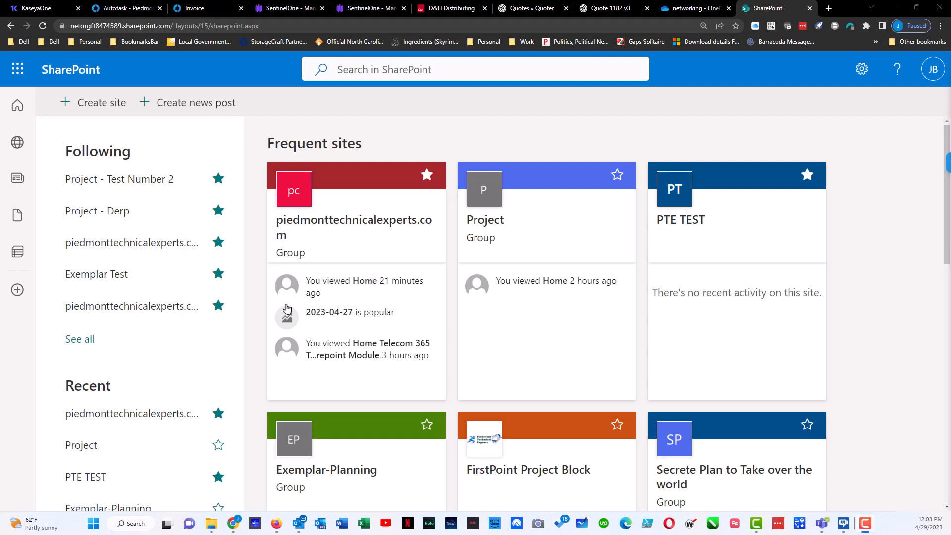
# Step: Open the Project Files folder in the document library of the piedmonttechnicalexperts.com site
pyautogui.click(402, 228)
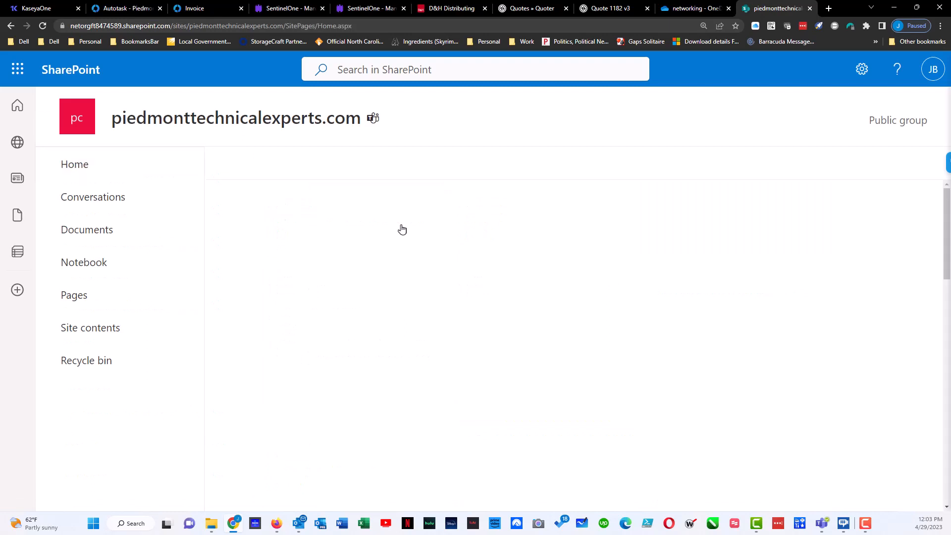
pyautogui.click(99, 234)
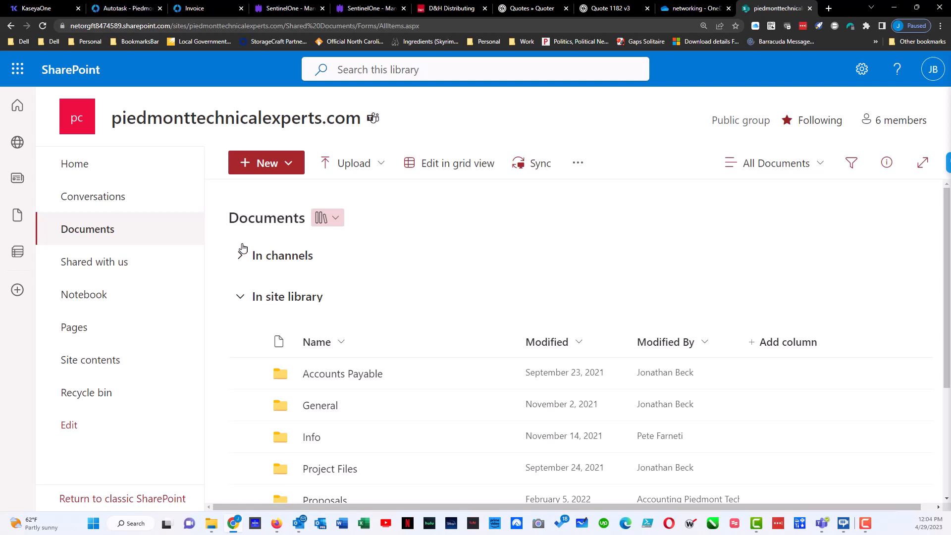
pyautogui.click(318, 469)
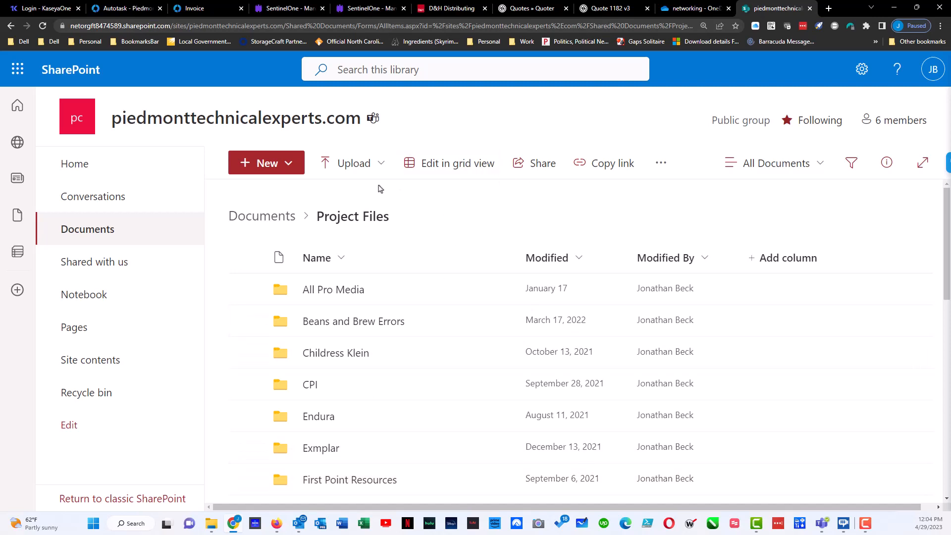
# Step: Create a folder named "Training Video" inside Project Files
pyautogui.click(289, 169)
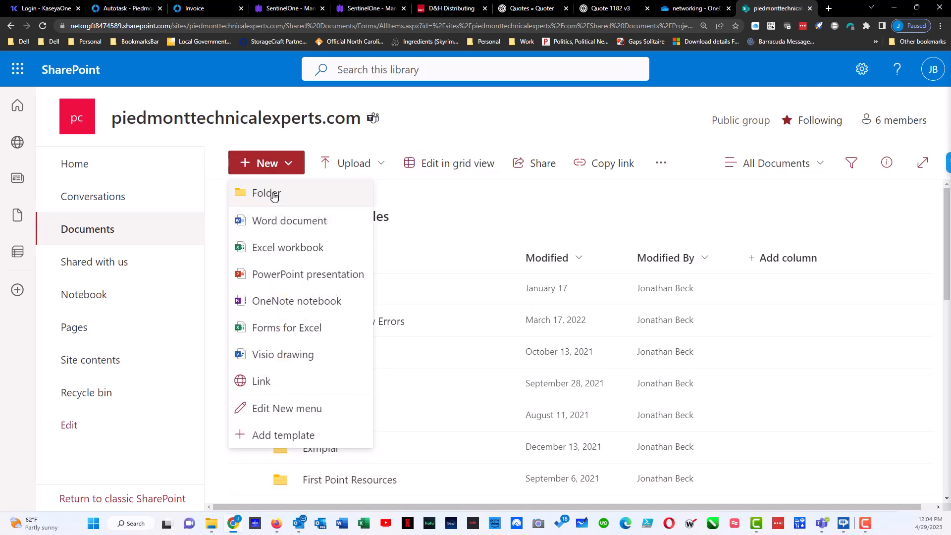
pyautogui.click(274, 196)
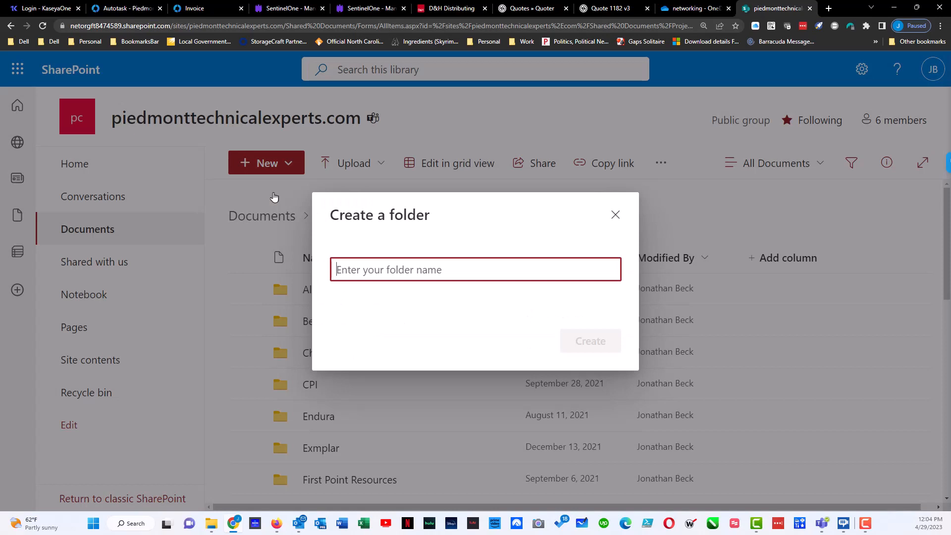
pyautogui.write('Training Vi')
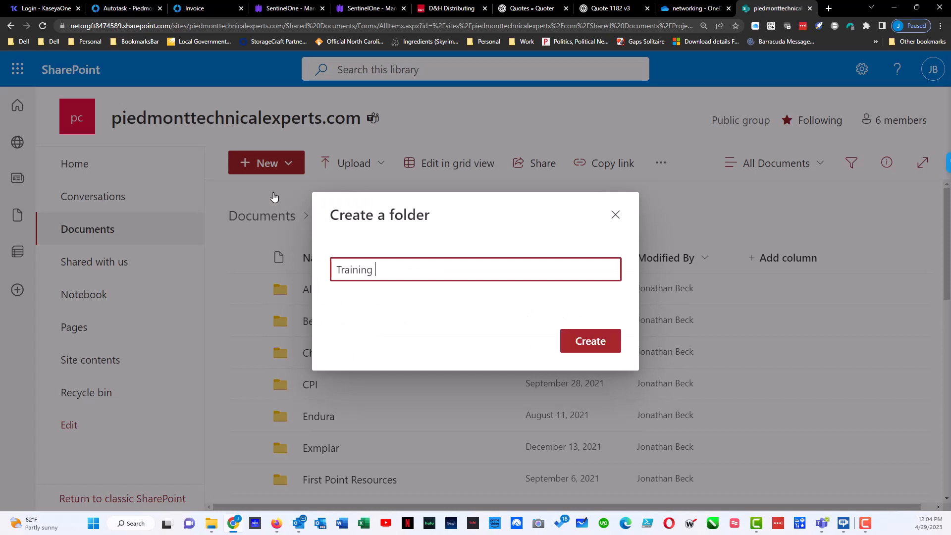
pyautogui.write('deo')
pyautogui.click(594, 339)
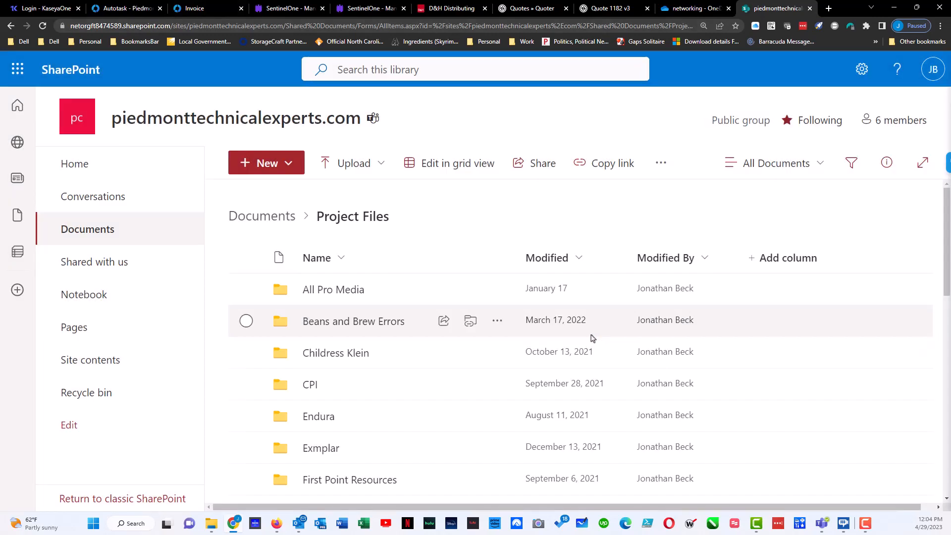
# Step: Find the Training Video folder in the Project Files list and open it
pyautogui.scroll(-3, 478, 394)
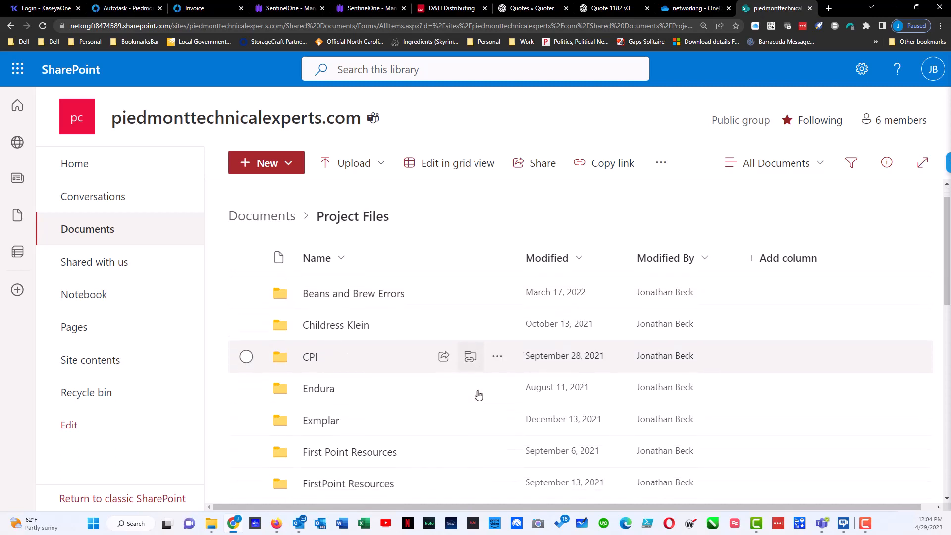
pyautogui.scroll(-6, 478, 395)
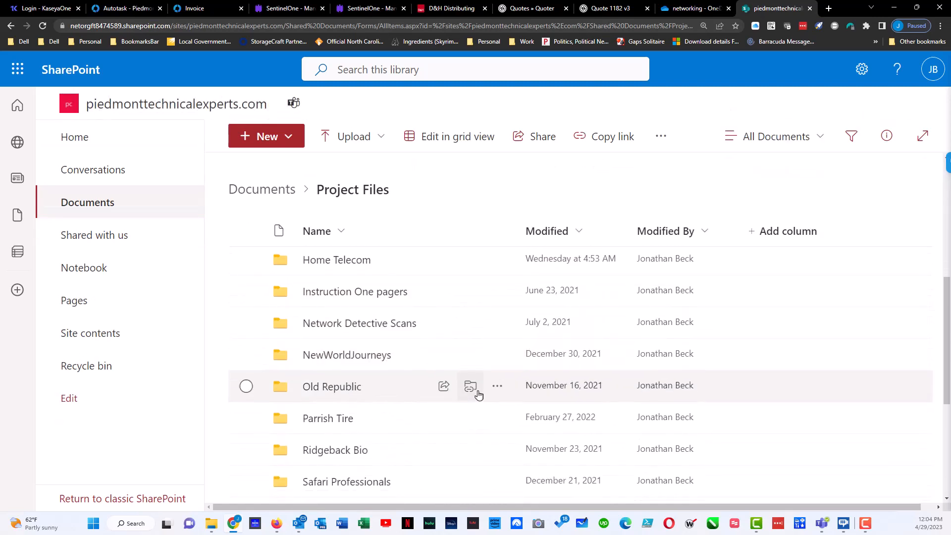
pyautogui.scroll(-2, 478, 394)
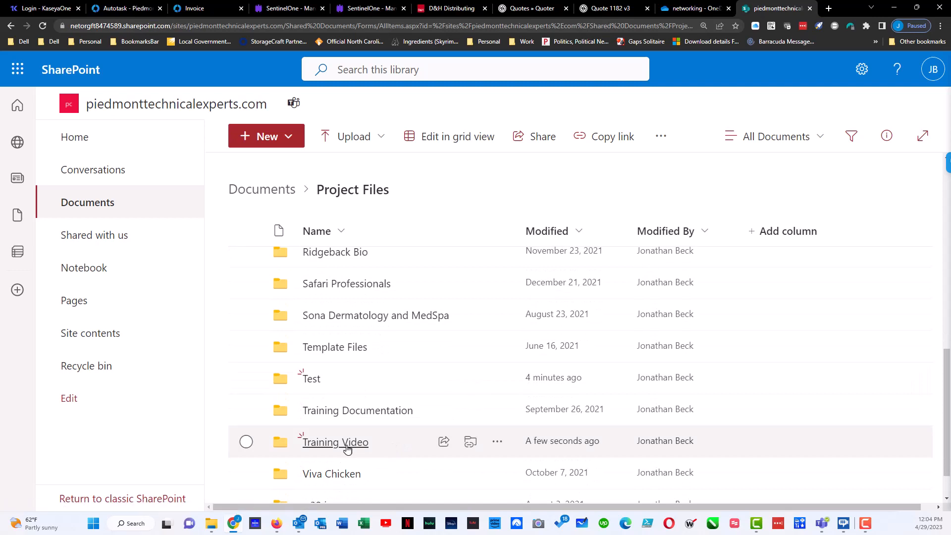
pyautogui.click(335, 442)
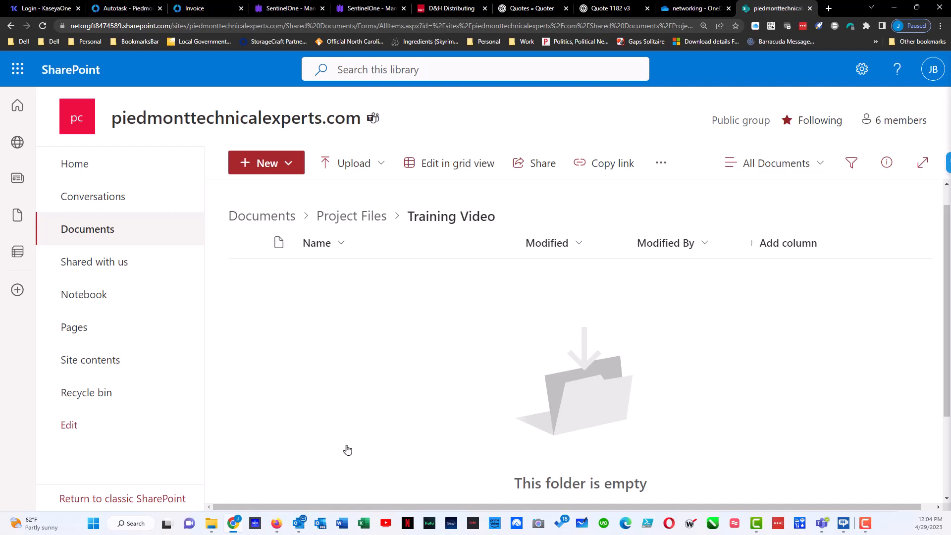
# Step: Upload the portrait photo PNG from the Logo 4- Phone-Logo folder into the Training Video folder
pyautogui.click(345, 171)
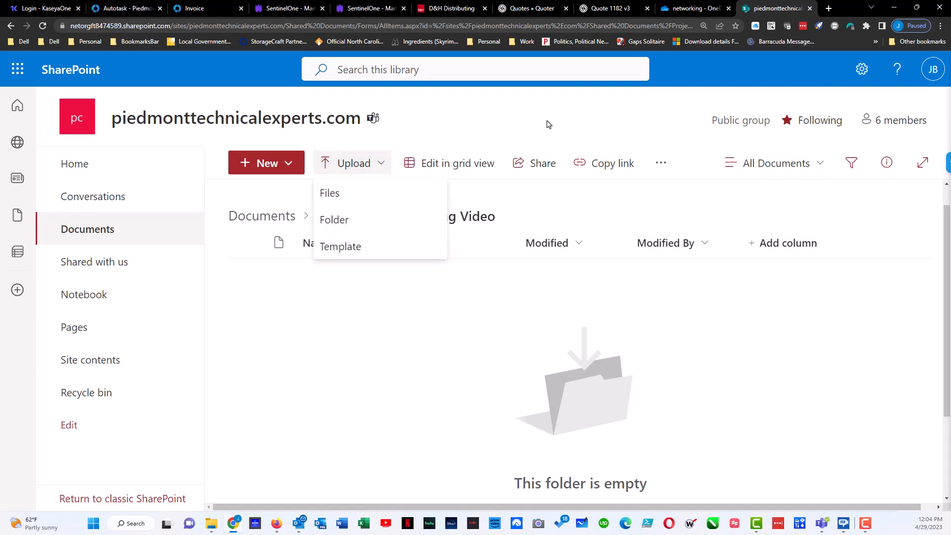
pyautogui.click(334, 198)
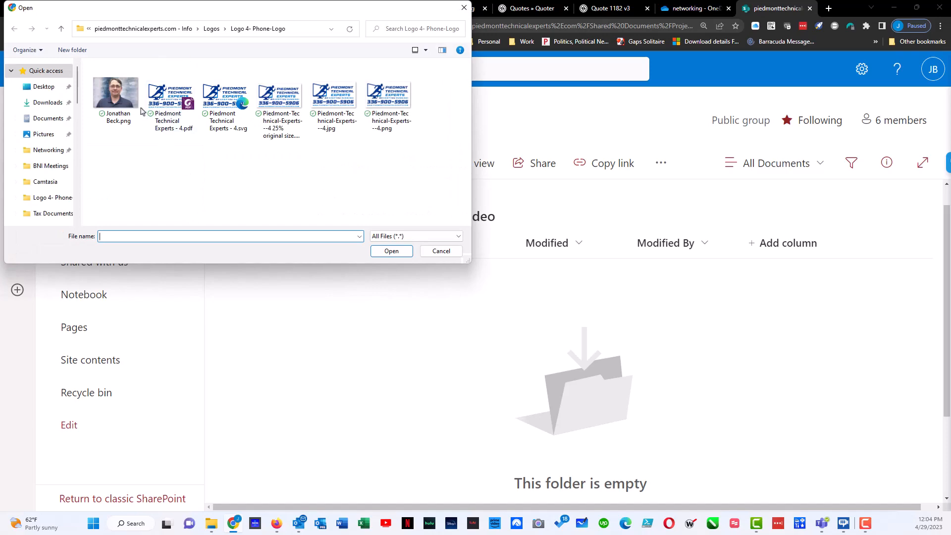
pyautogui.click(129, 98)
pyautogui.click(390, 251)
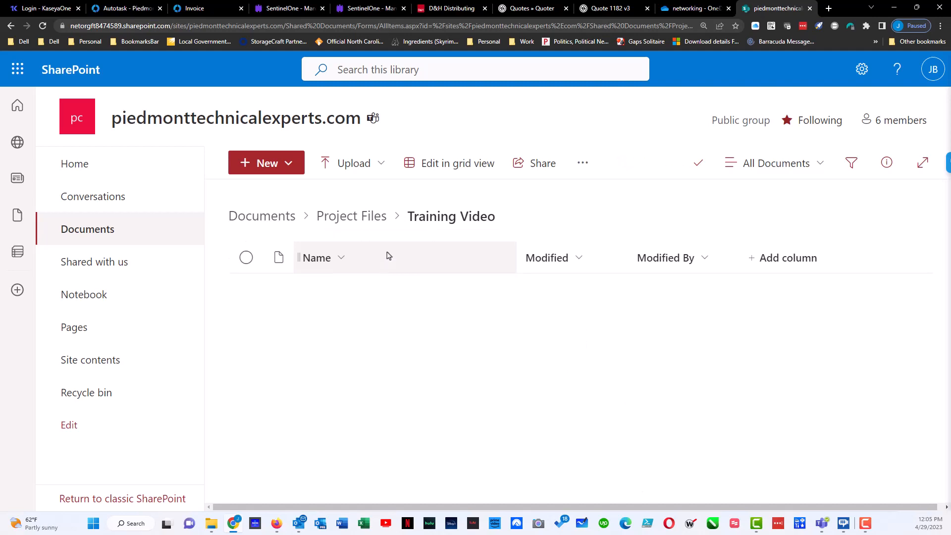
# Step: Create a new Word document in the Training Video folder containing the text "This is a test document"
pyautogui.click(292, 162)
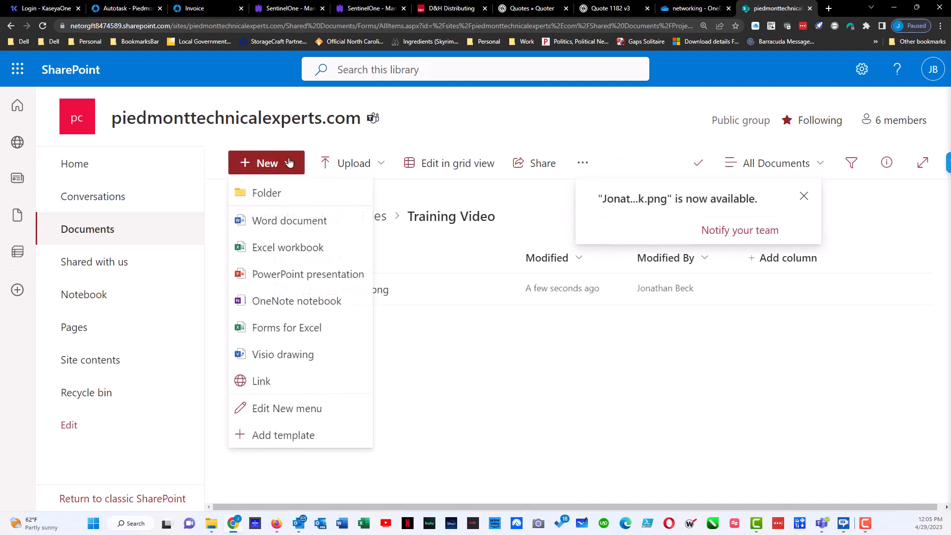
pyautogui.click(266, 221)
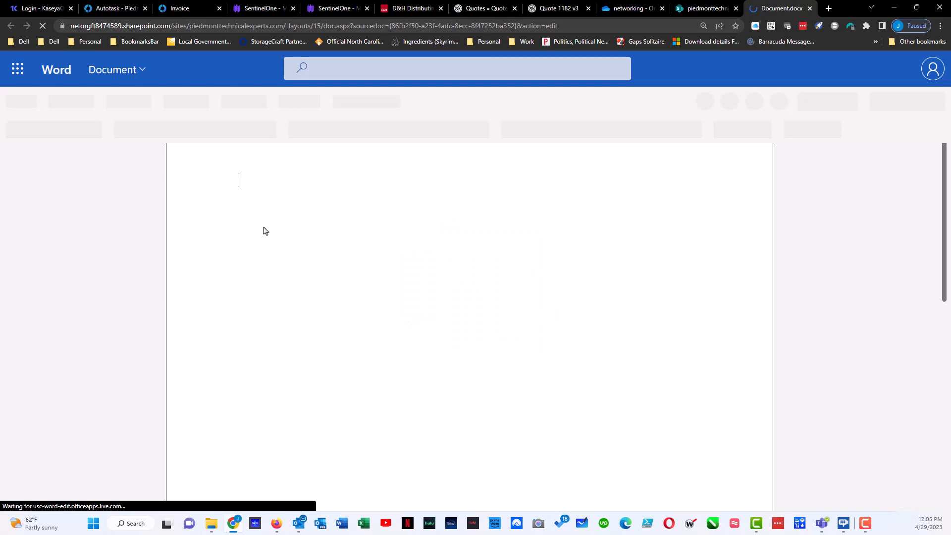
pyautogui.write('T')
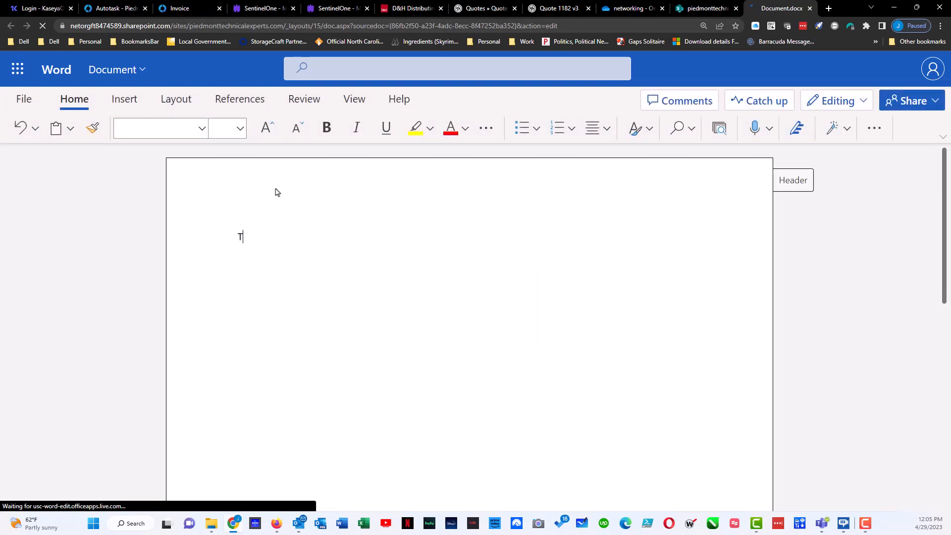
pyautogui.write('his is a ')
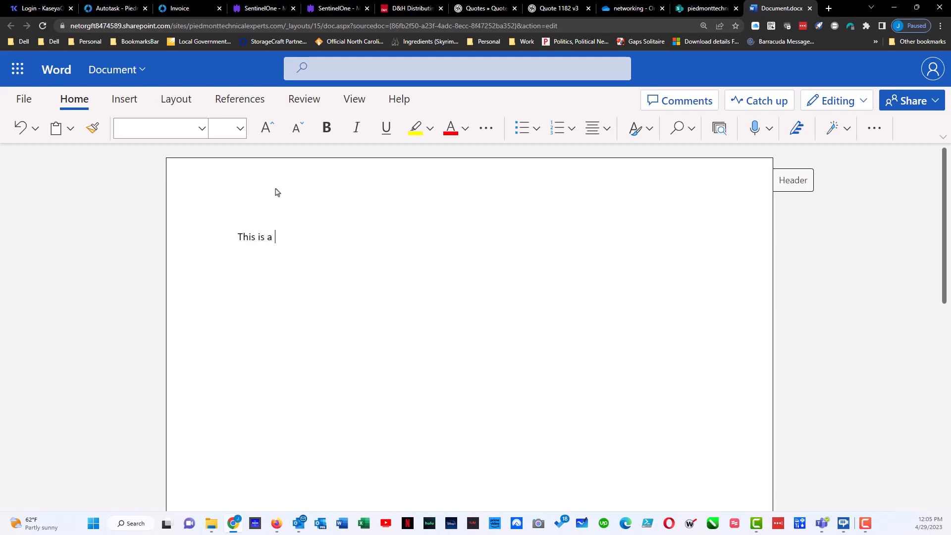
pyautogui.write('test document')
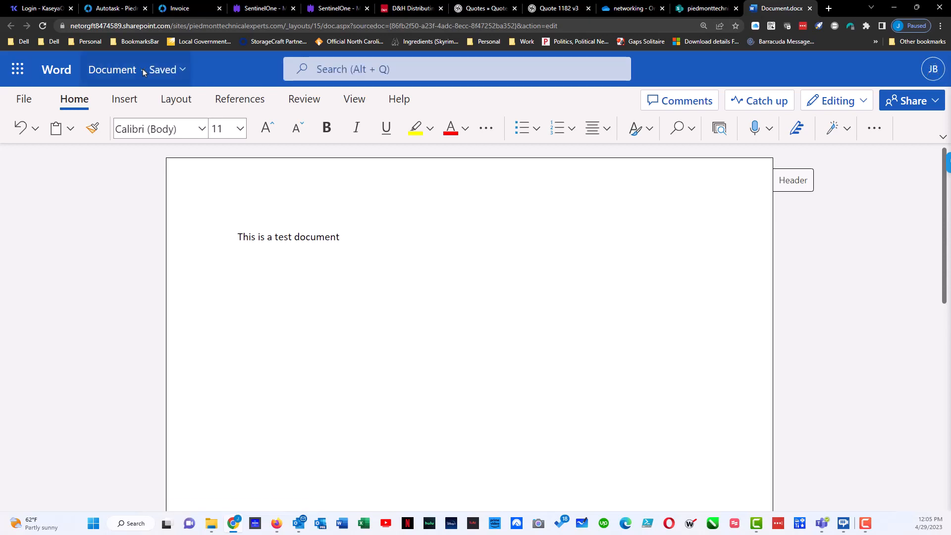
# Step: Rename the Word document to "This is a test document" and close it
pyautogui.click(177, 73)
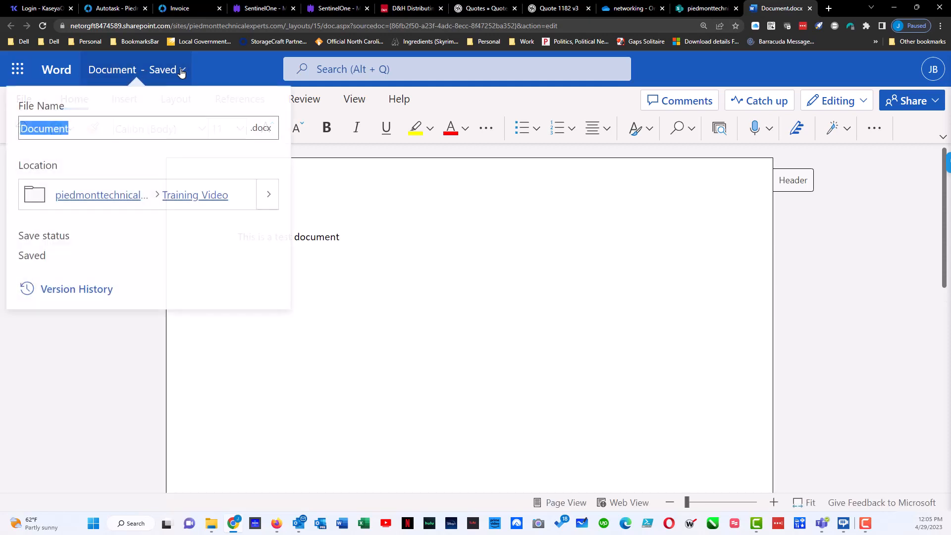
pyautogui.click(94, 140)
pyautogui.press('BackSpace')
pyautogui.press('BackSpace')
pyautogui.press('BackSpace')
pyautogui.press('BackSpace')
pyautogui.press('BackSpace')
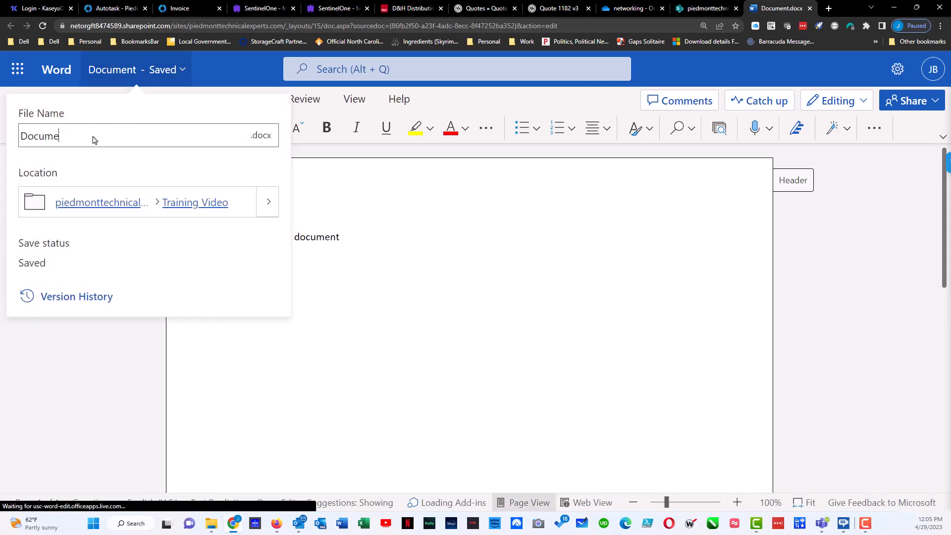
pyautogui.press('BackSpace')
pyautogui.press('BackSpace')
pyautogui.press('BackSpace')
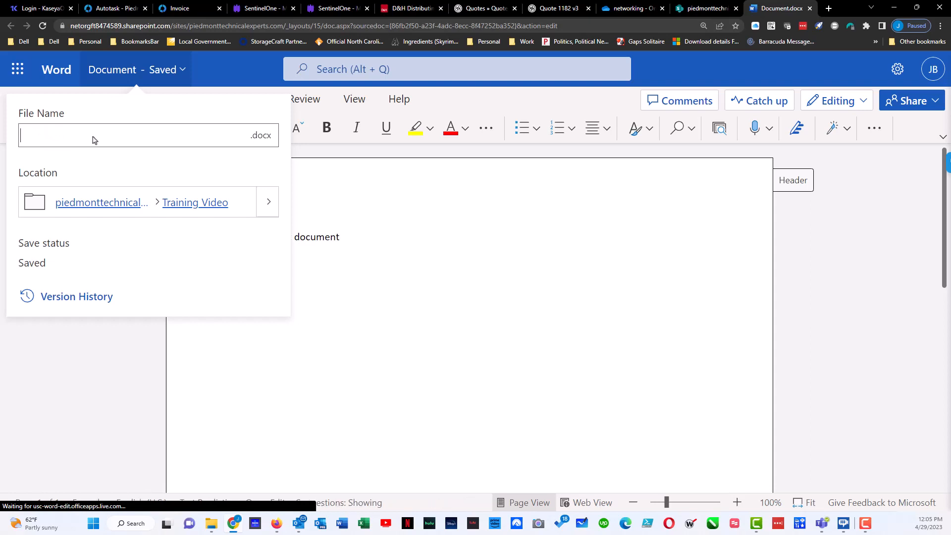
pyautogui.write('This is a test document')
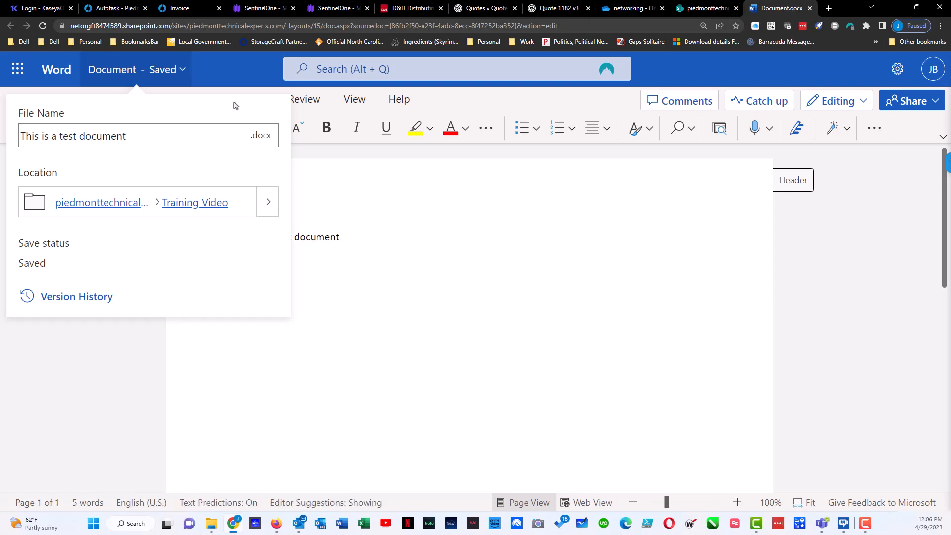
pyautogui.click(179, 73)
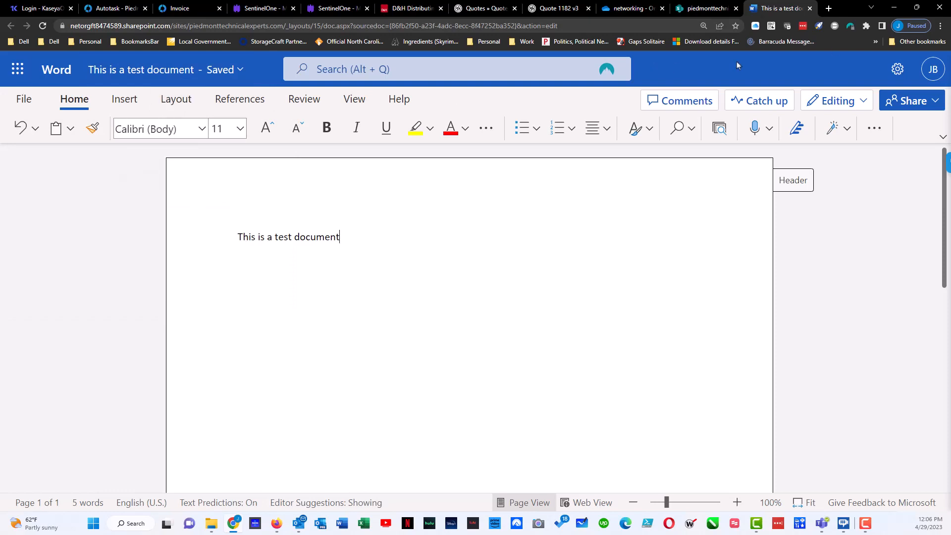
pyautogui.click(809, 8)
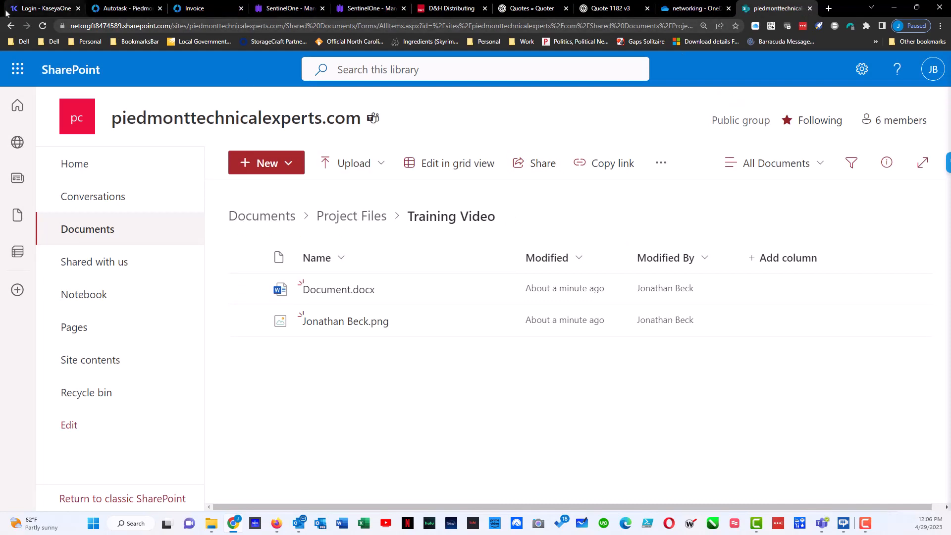
# Step: Refresh the folder listing, reopen This is a test document.docx, add the line "We are still testing" below the first line, and close it
pyautogui.click(43, 29)
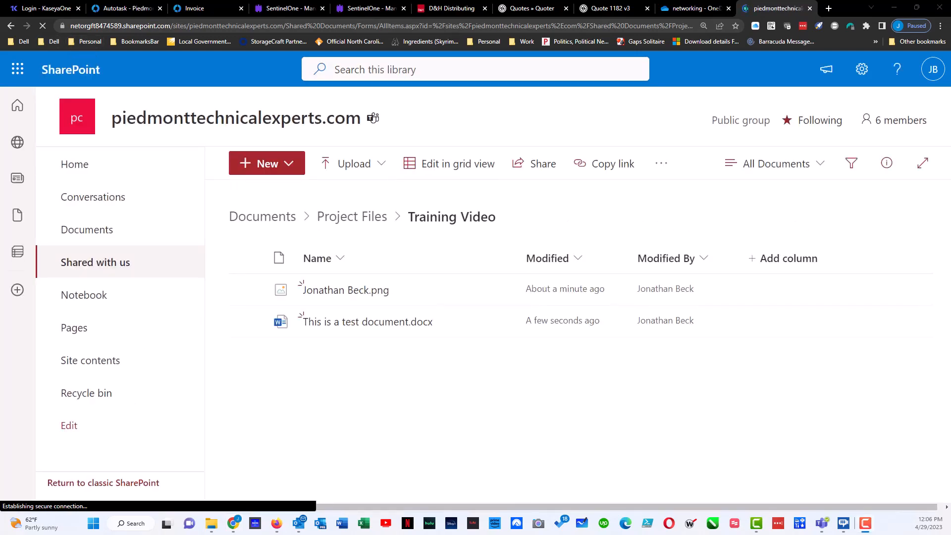
pyautogui.click(370, 327)
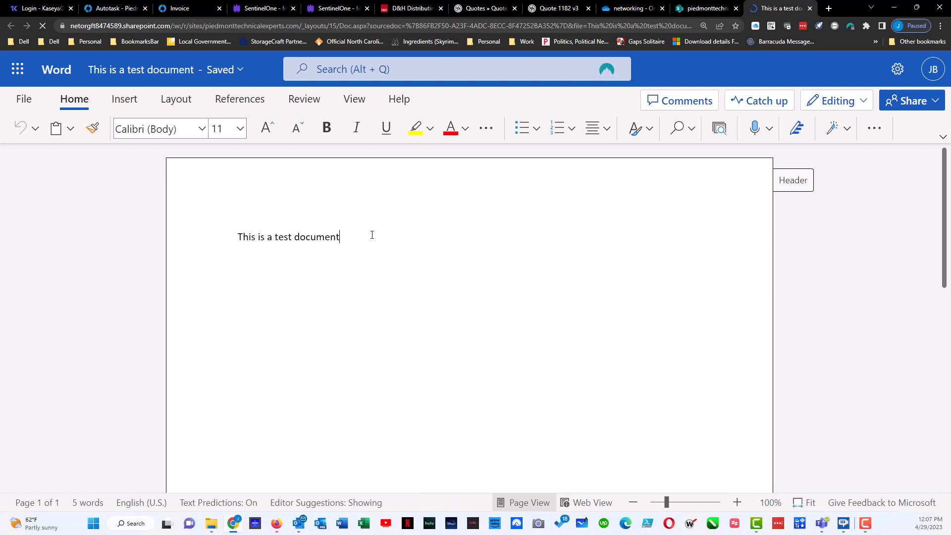
pyautogui.press('Return')
pyautogui.write('We are still testing')
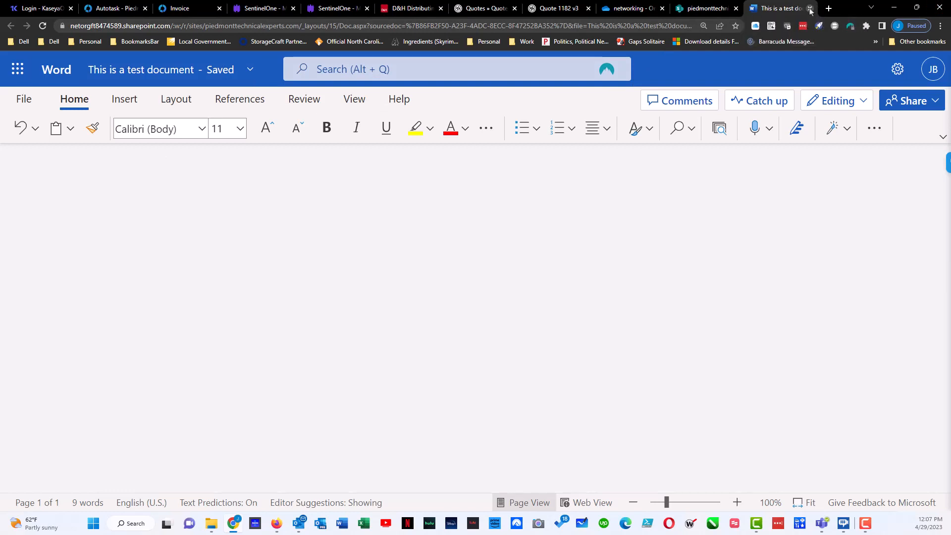
pyautogui.click(810, 8)
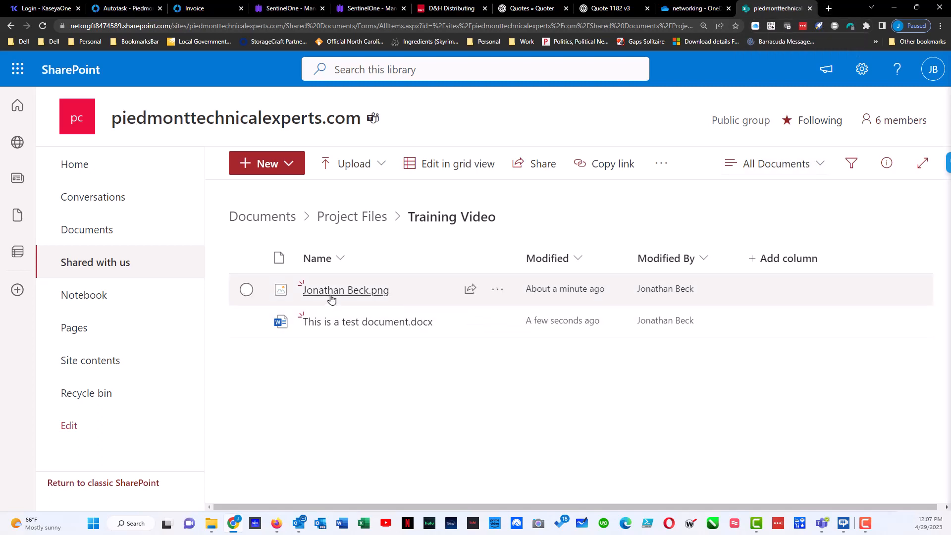
# Step: Delete the uploaded portrait PNG from the Training Video folder, sending it to the site recycle bin
pyautogui.moveTo(331, 298)
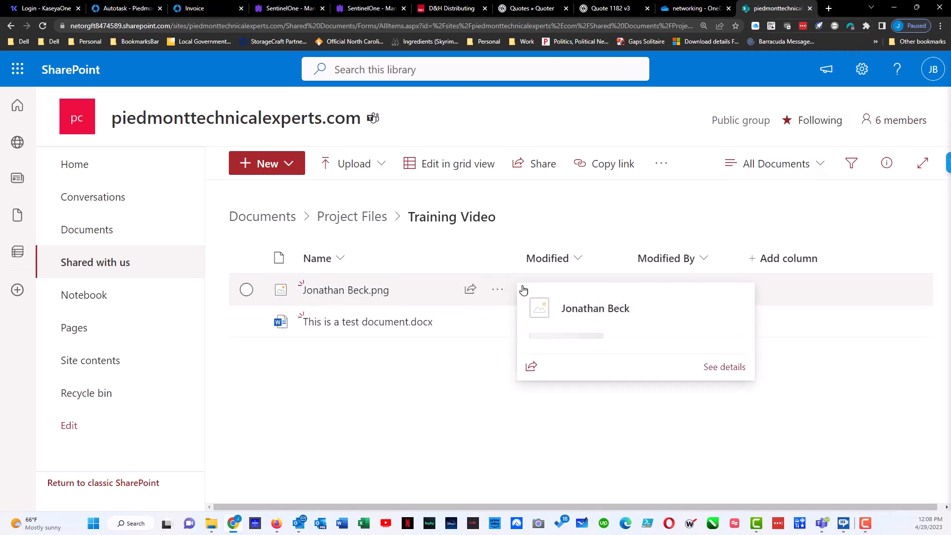
pyautogui.click(497, 292)
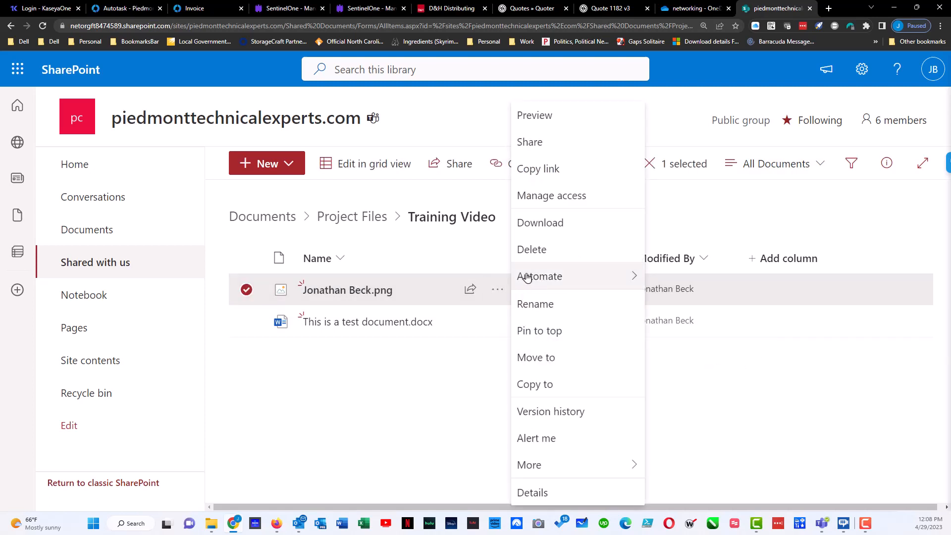
pyautogui.click(539, 252)
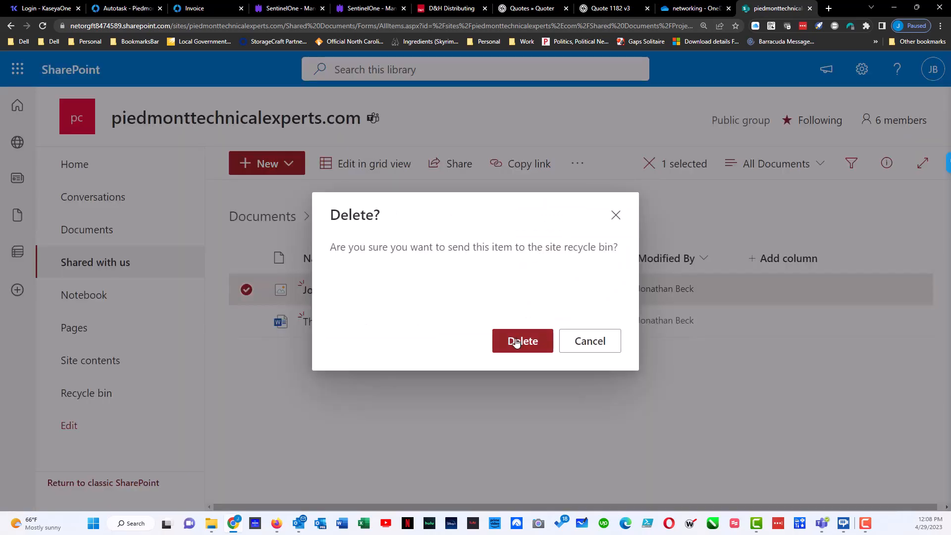
pyautogui.click(515, 341)
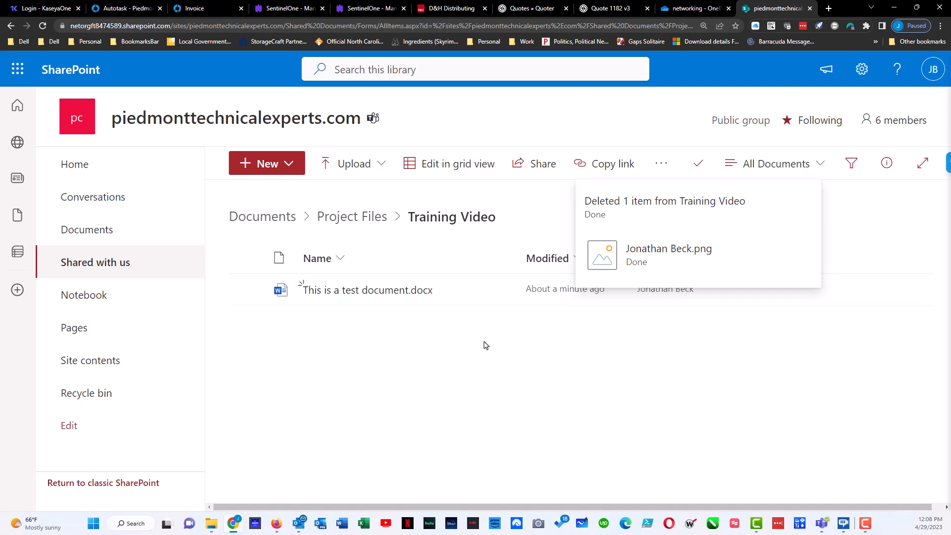
# Step: View the deleted items in the site's recycle bin, and return to the Documents library
pyautogui.click(104, 394)
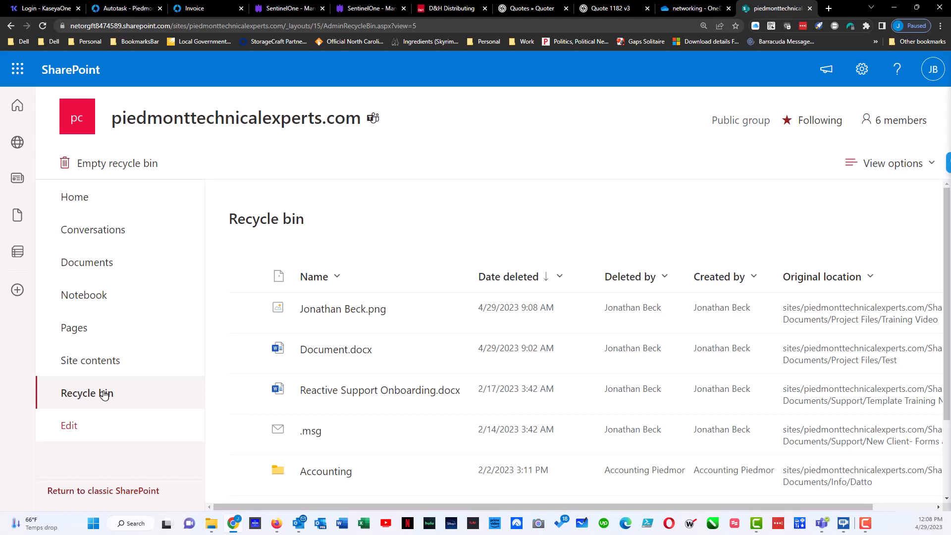
pyautogui.click(69, 267)
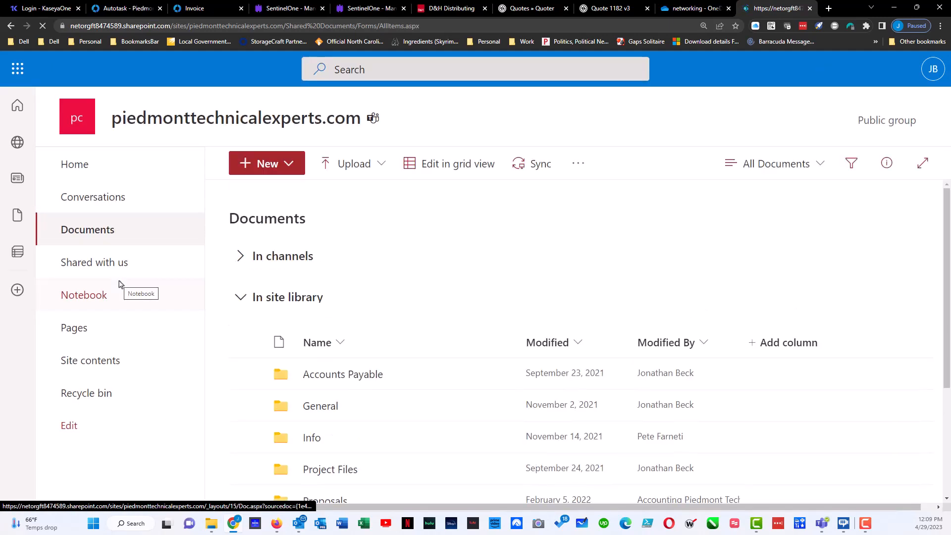
# Step: Delete the Test folder from Project Files in the site library, sending it to the site recycle bin
pyautogui.click(323, 476)
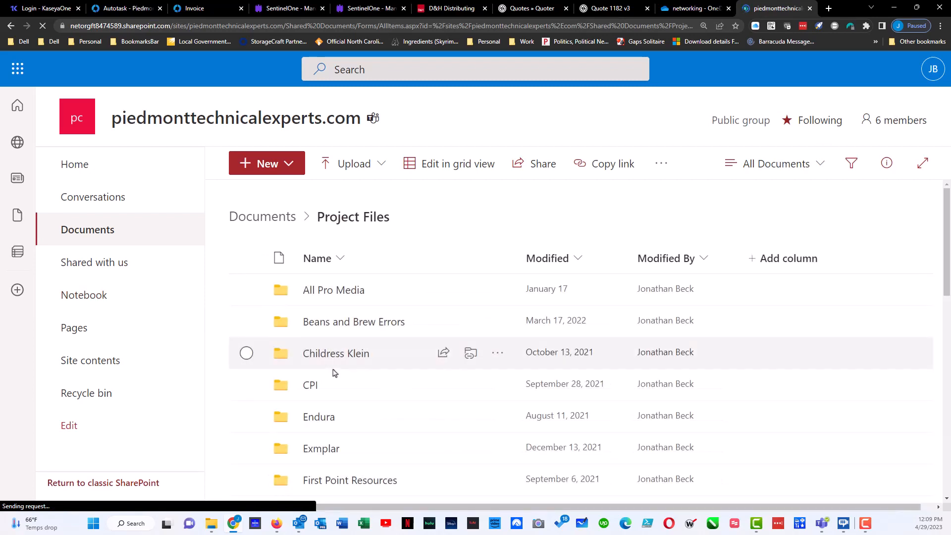
pyautogui.scroll(-10, 334, 372)
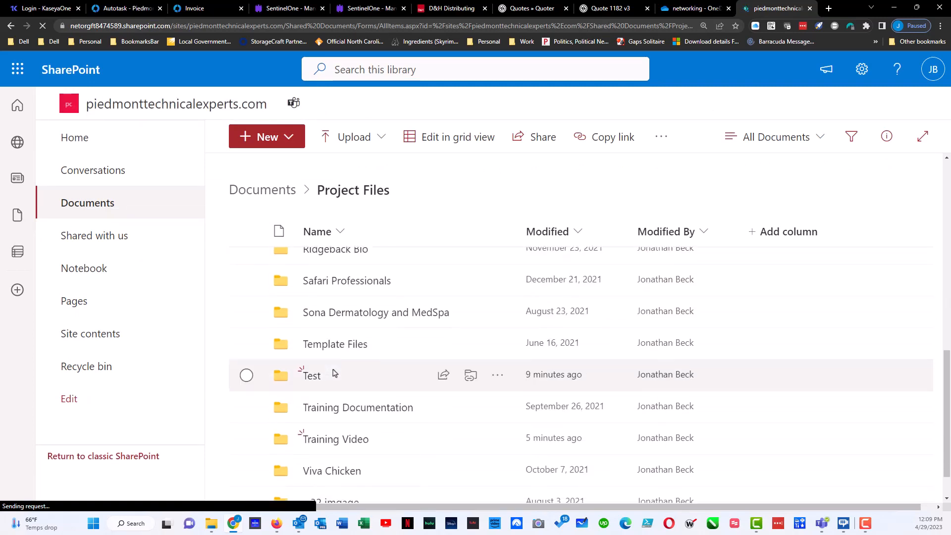
pyautogui.scroll(-1, 334, 372)
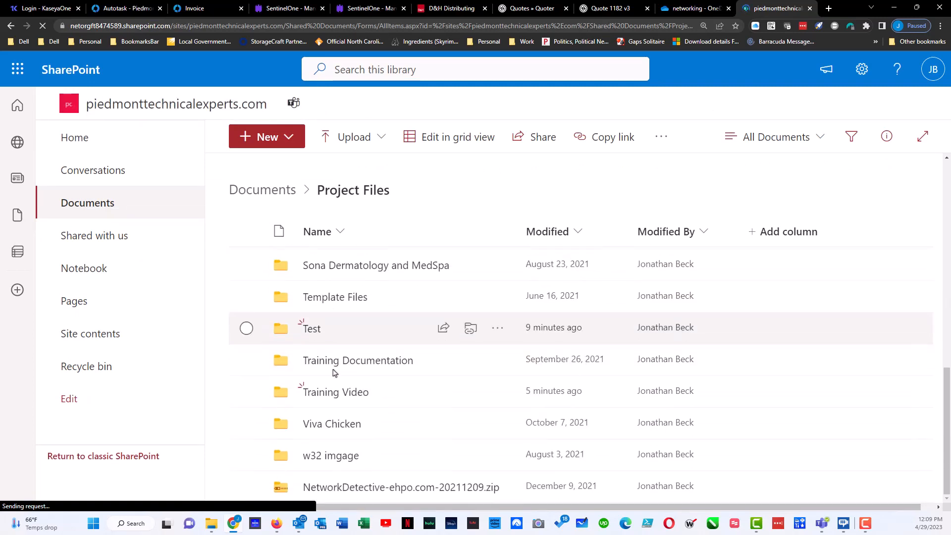
pyautogui.click(497, 331)
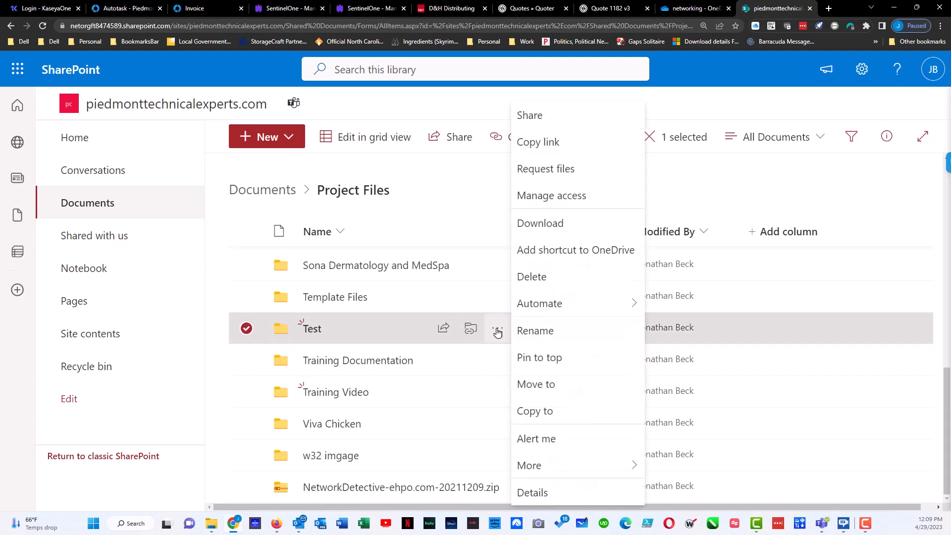
pyautogui.click(531, 276)
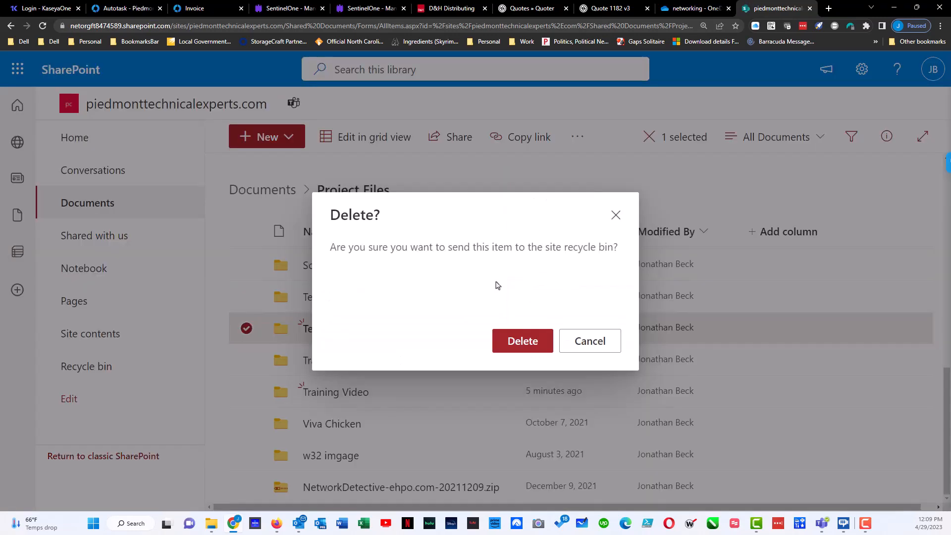
pyautogui.click(518, 342)
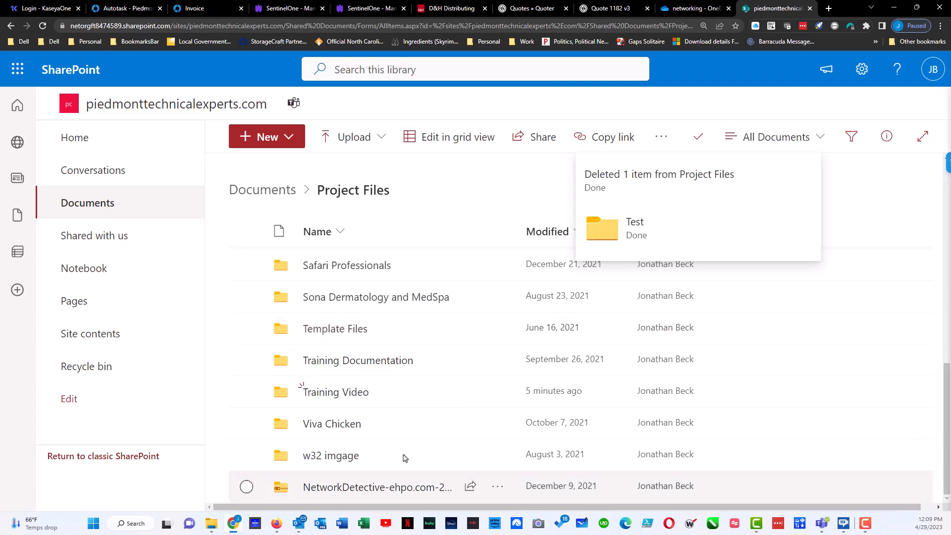
# Step: Open the Training Video folder and sync it through Microsoft OneDrive, closing the sync notice
pyautogui.click(335, 391)
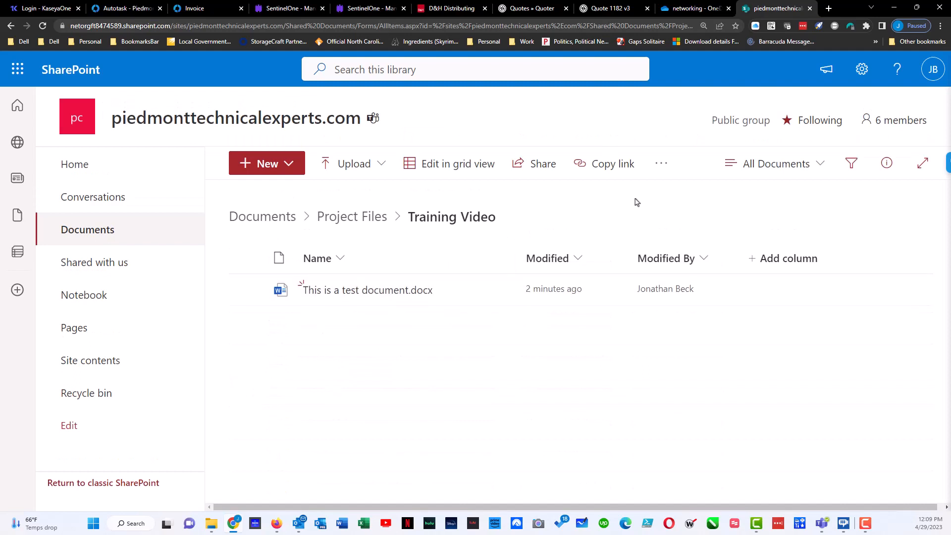
pyautogui.click(659, 167)
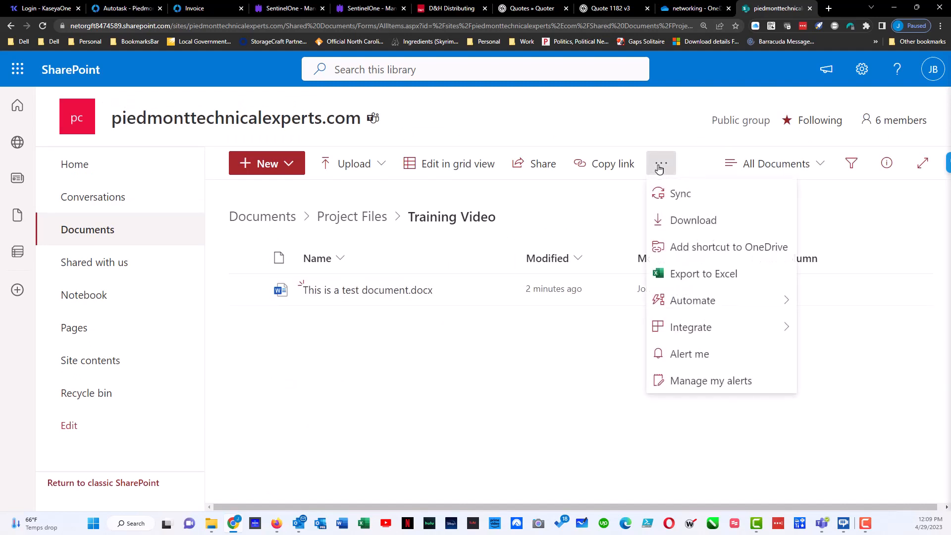
pyautogui.click(668, 198)
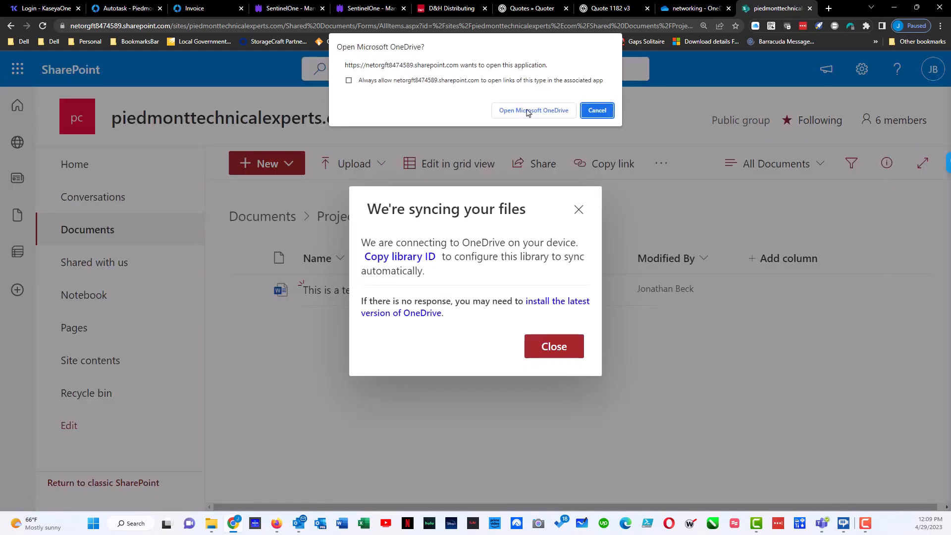
pyautogui.click(527, 111)
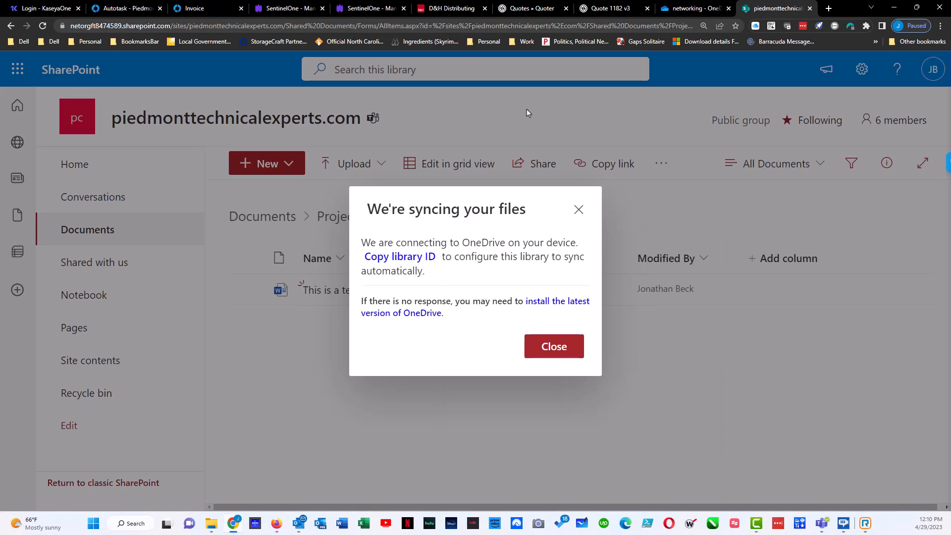
pyautogui.click(213, 523)
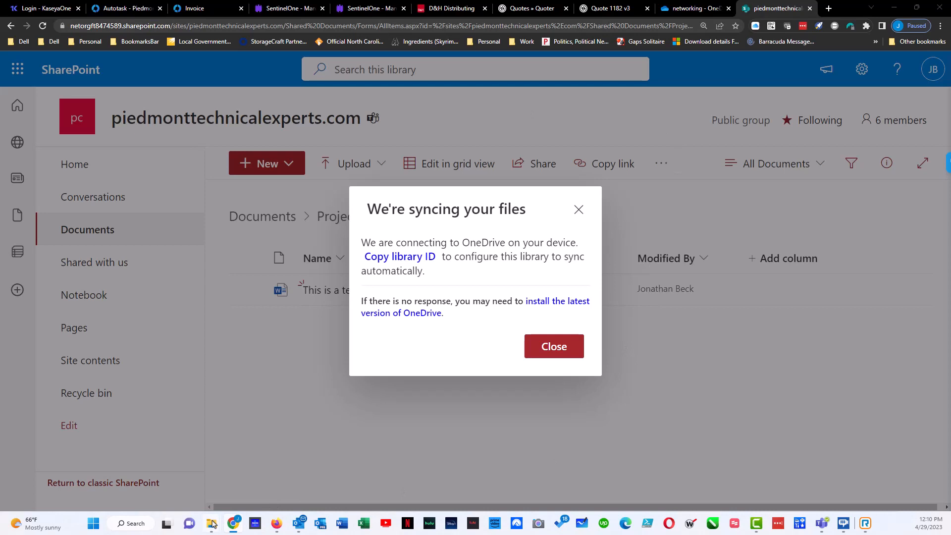
pyautogui.click(572, 347)
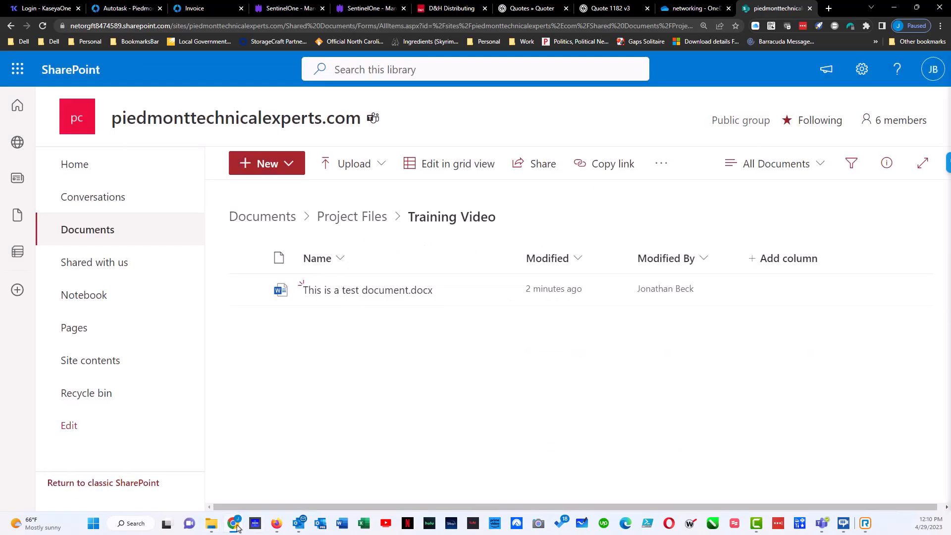
# Step: Switch to File Explorer and display the synced piedmonttechnicalexperts.com folders, refreshing the listing
pyautogui.click(217, 524)
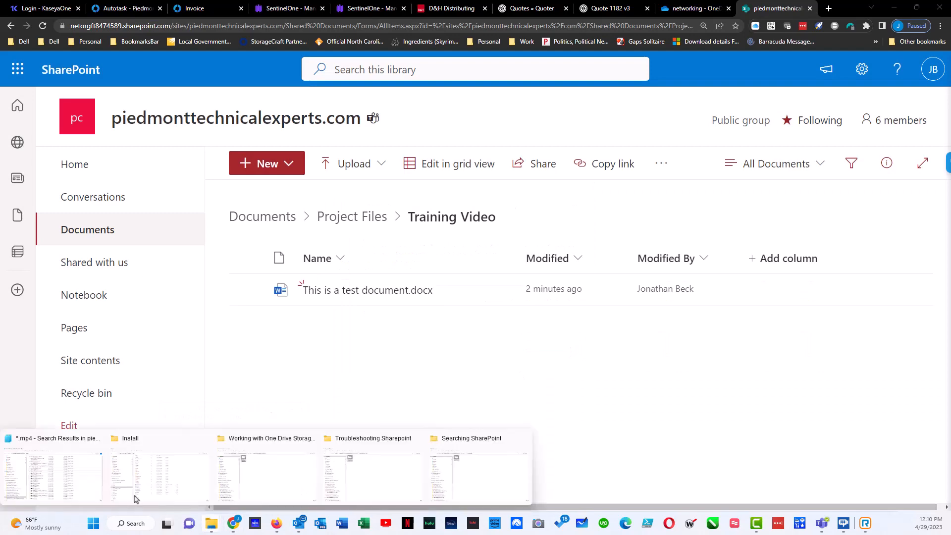
pyautogui.click(80, 491)
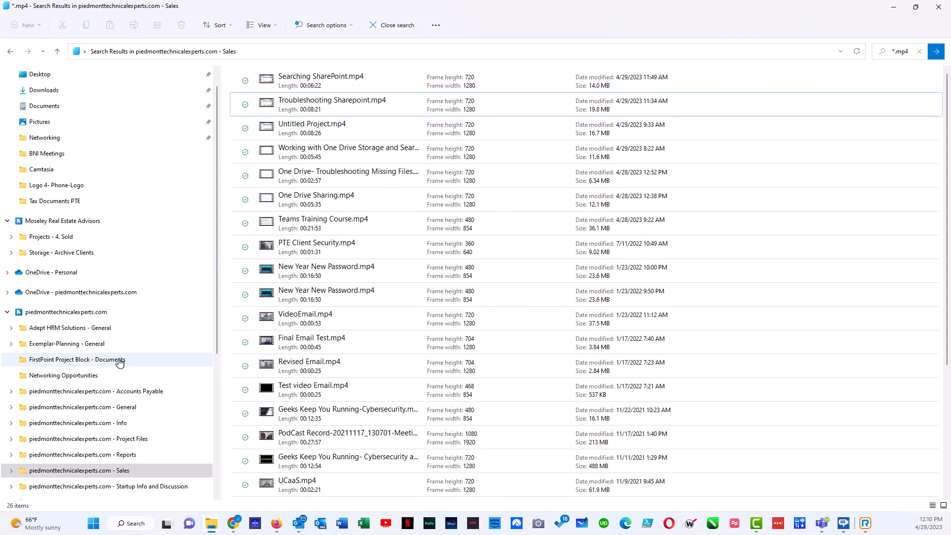
pyautogui.scroll(-1, 83, 389)
pyautogui.scroll(-1, 85, 391)
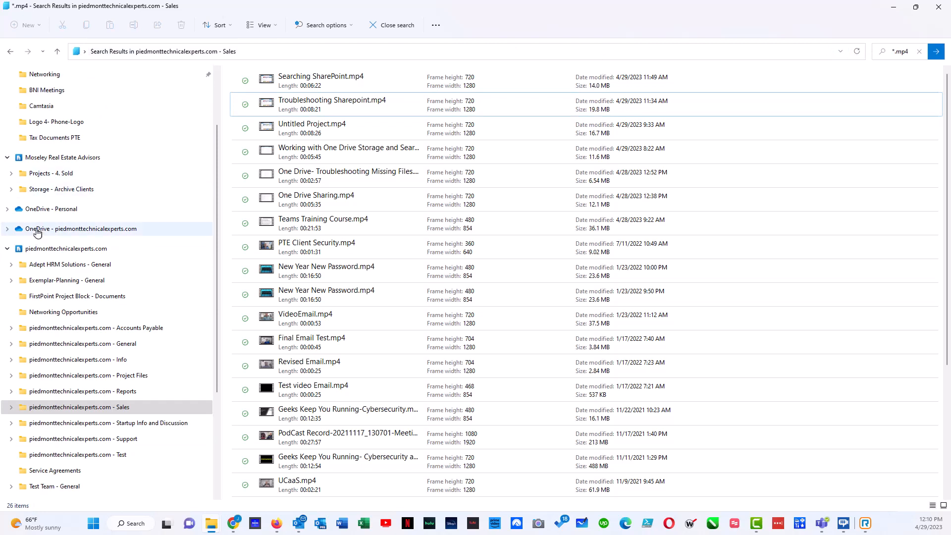
pyautogui.click(45, 254)
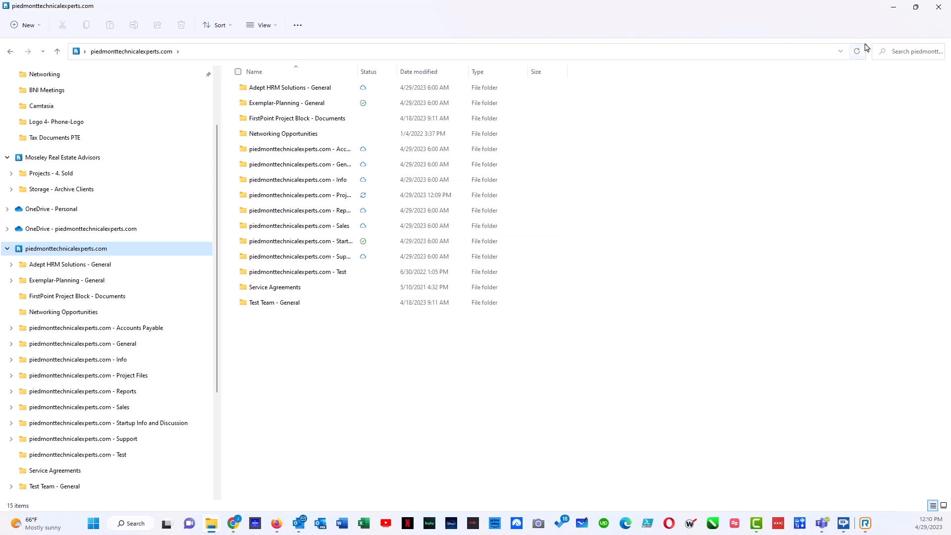
pyautogui.click(856, 58)
# Step: Open the Training Video folder inside the synced piedmonttechnicalexperts.com - Project Files folder
pyautogui.click(89, 375)
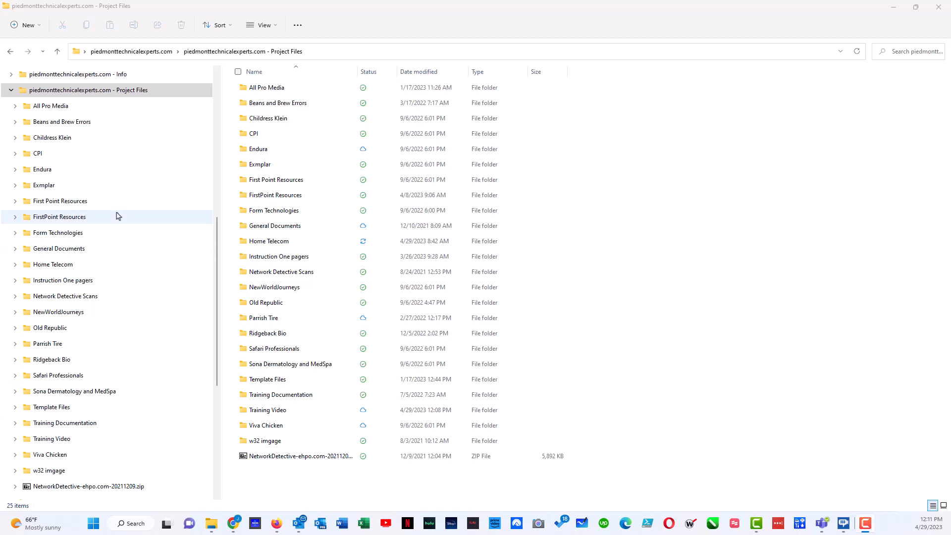
pyautogui.click(131, 92)
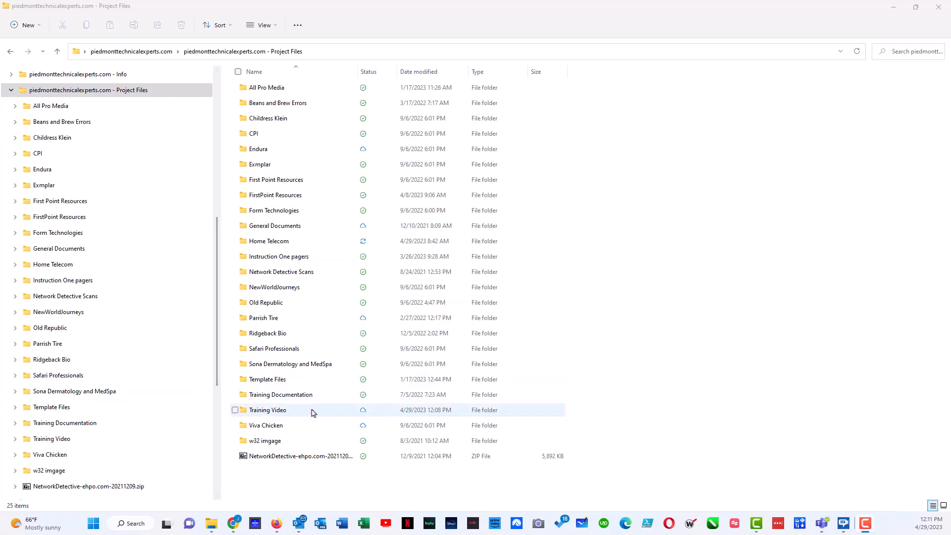
pyautogui.click(271, 410)
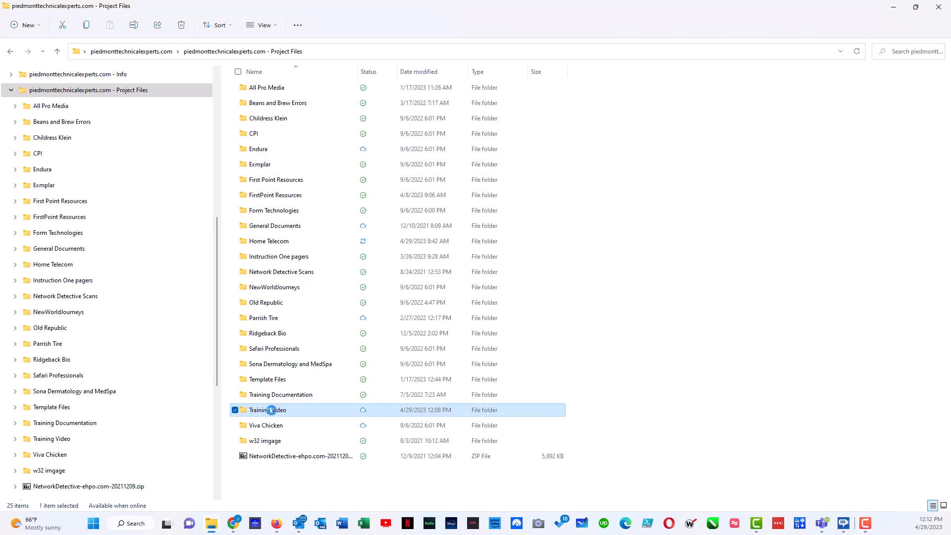
pyautogui.doubleClick(272, 409)
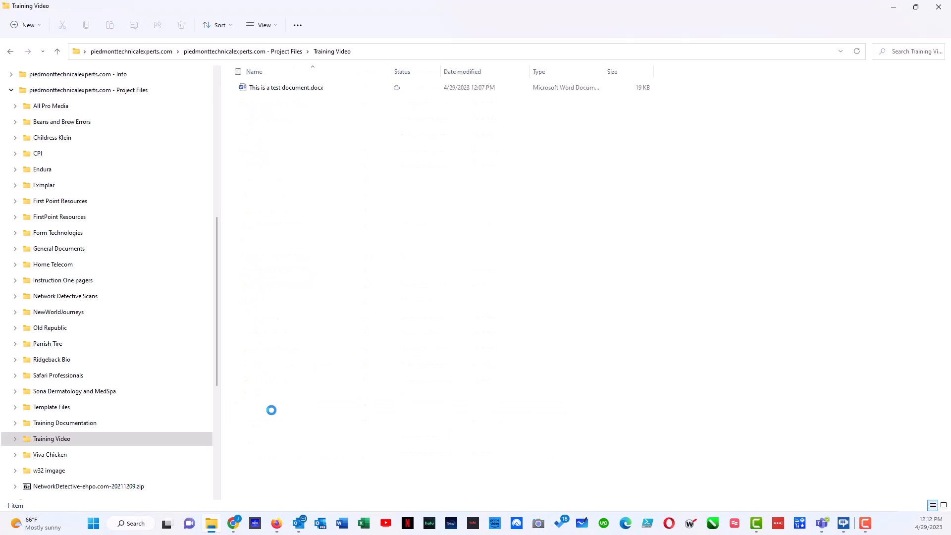
# Step: Open This is a test document.docx in Word, add a third line reading "We are still testing", and close it
pyautogui.doubleClick(272, 89)
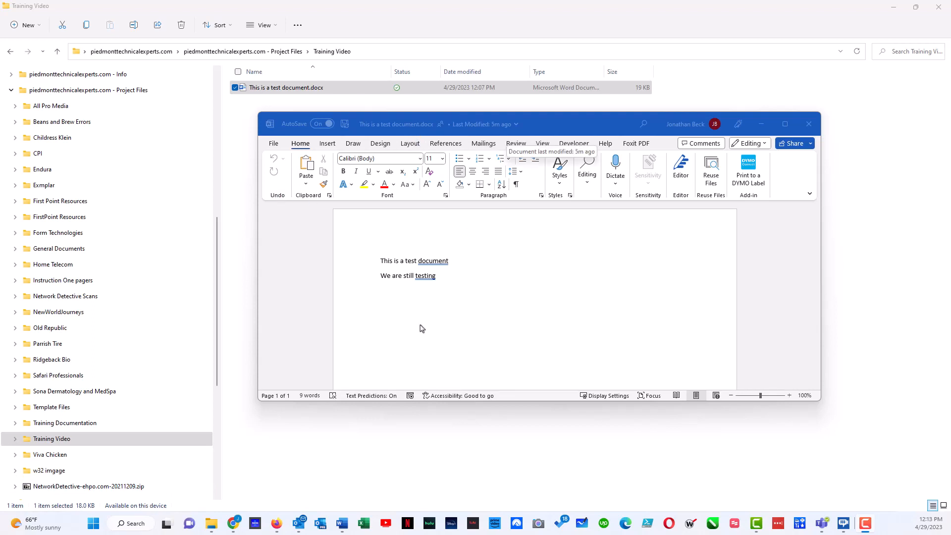
pyautogui.click(454, 283)
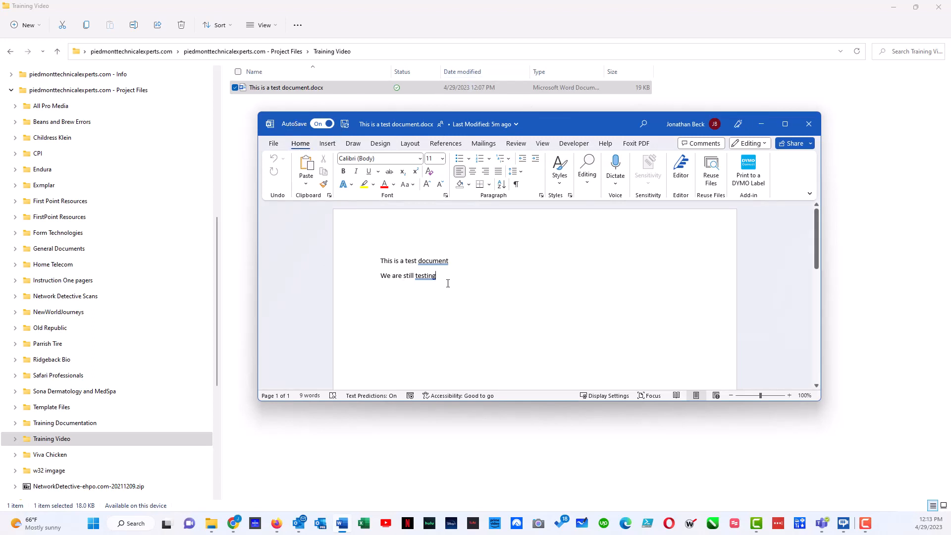
pyautogui.press('Return')
pyautogui.write('We ar')
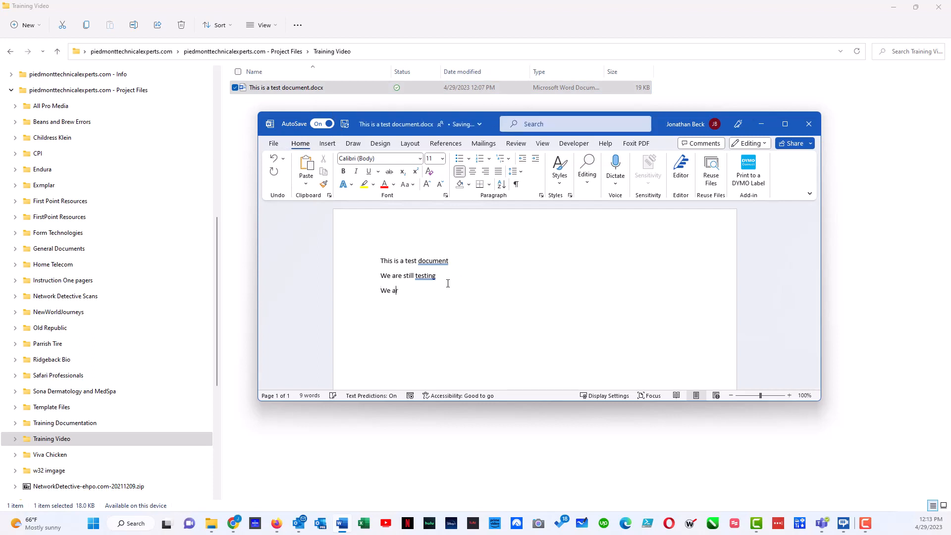
pyautogui.write('e still testing')
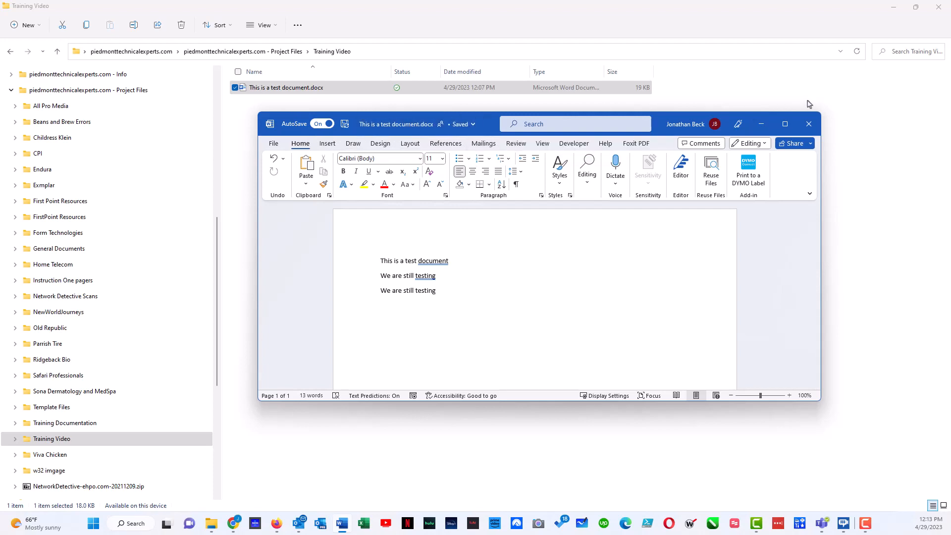
pyautogui.click(808, 124)
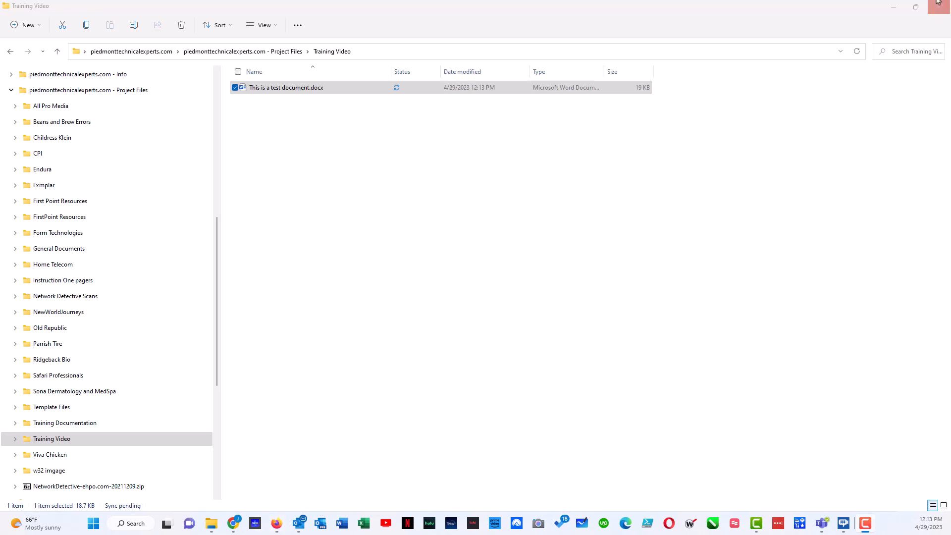
# Step: Return to SharePoint in the browser and refresh the Training Video folder to check the document's modified time
pyautogui.click(893, 7)
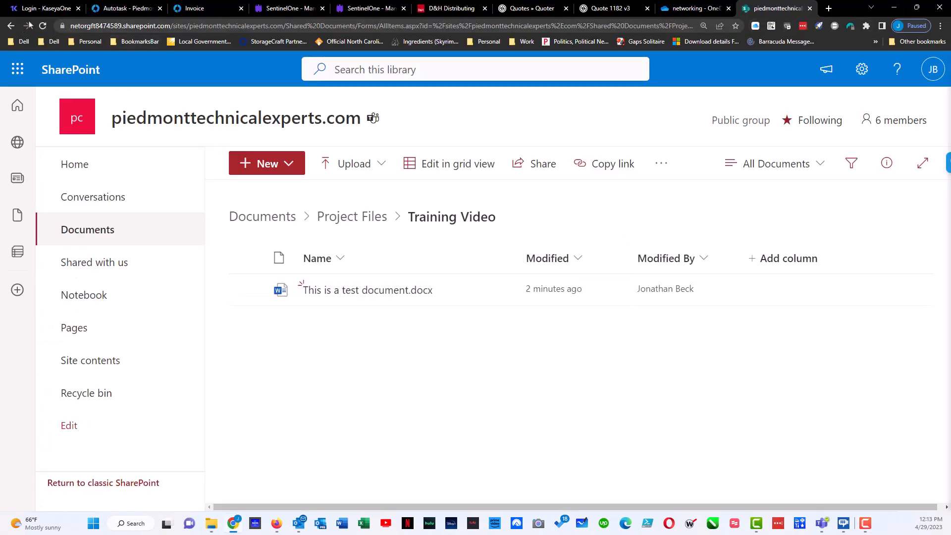
pyautogui.click(43, 27)
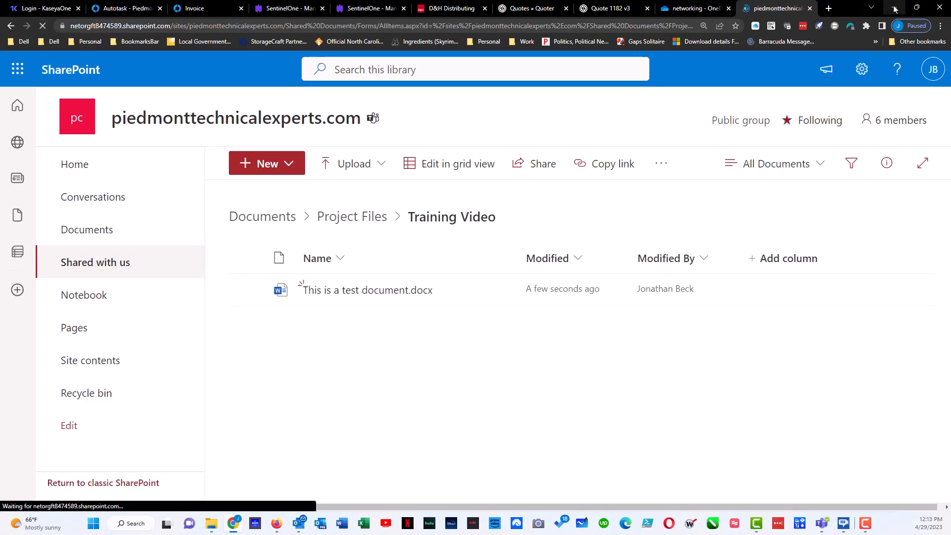
pyautogui.click(895, 8)
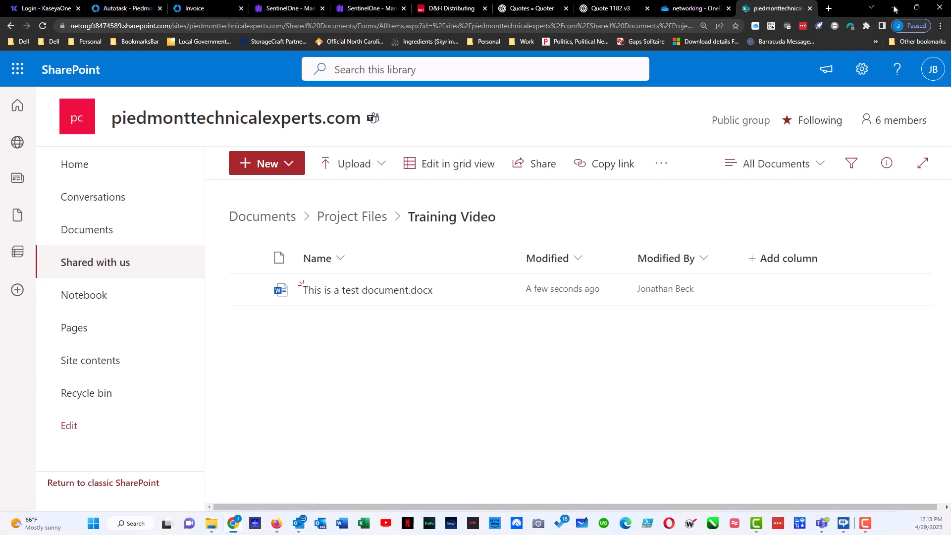
pyautogui.click(887, 6)
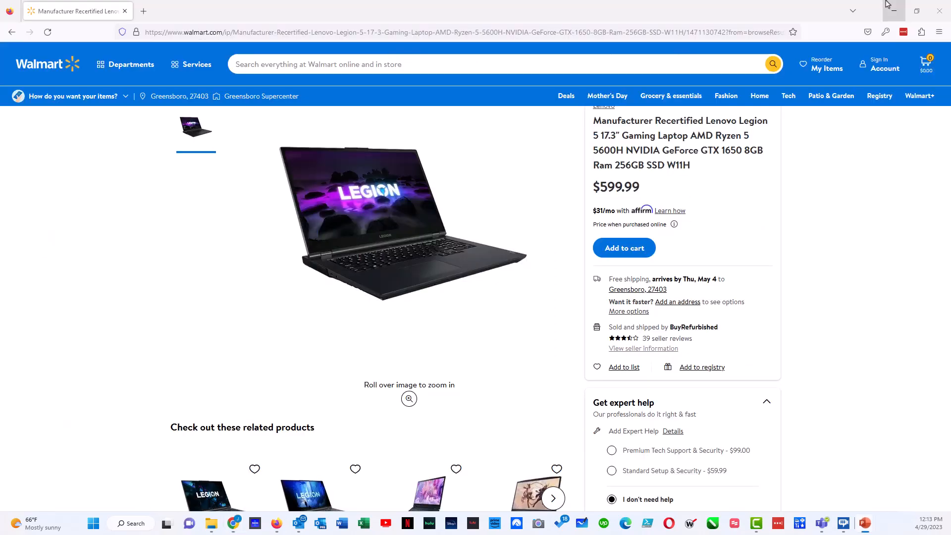
# Step: Switch back to File Explorer and delete This is a test document.docx from the synced Training Video folder
pyautogui.click(887, 6)
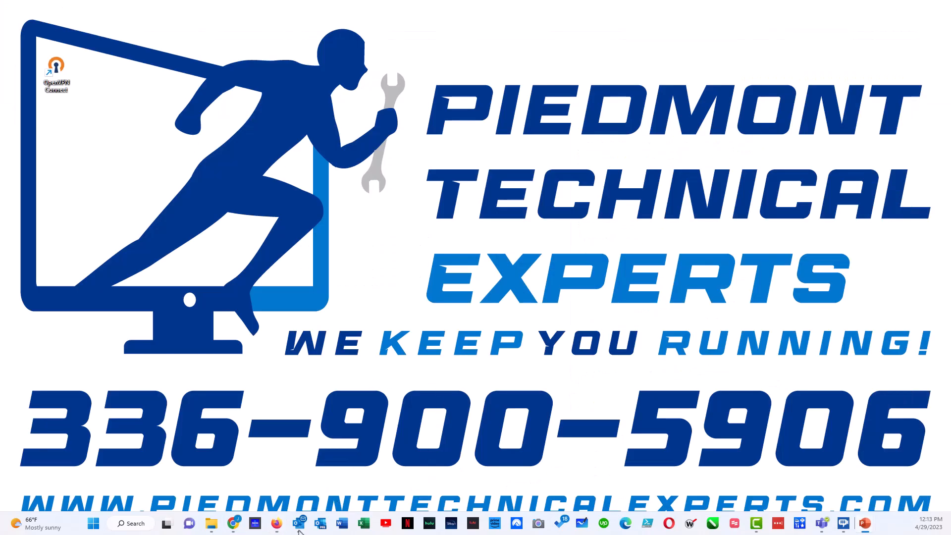
pyautogui.click(212, 523)
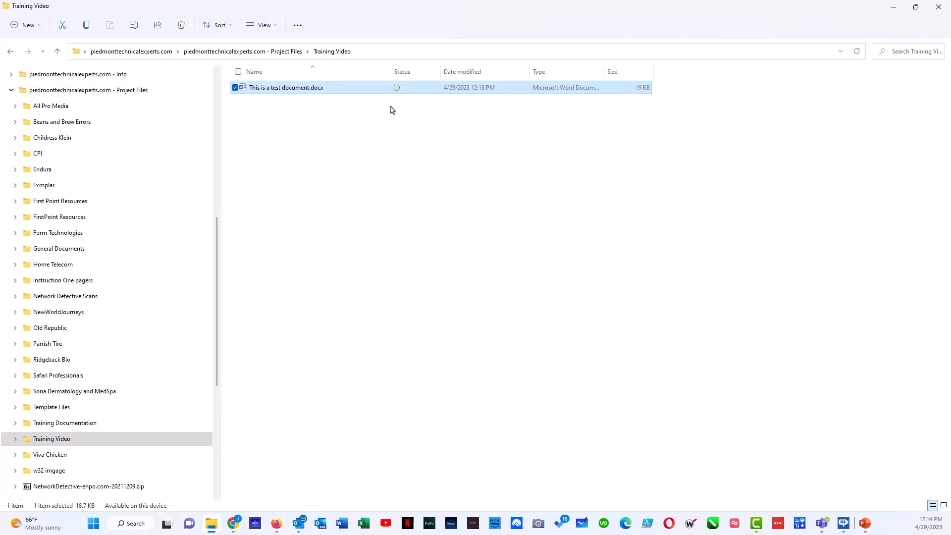
pyautogui.press('Delete')
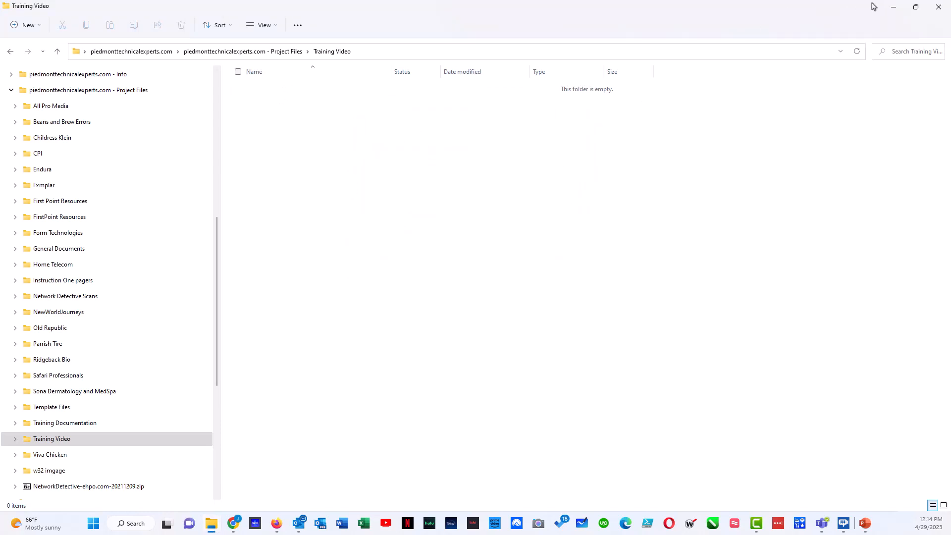
# Step: Switch to the browser and reload the SharePoint Training Video folder to check for the deleted document
pyautogui.click(235, 524)
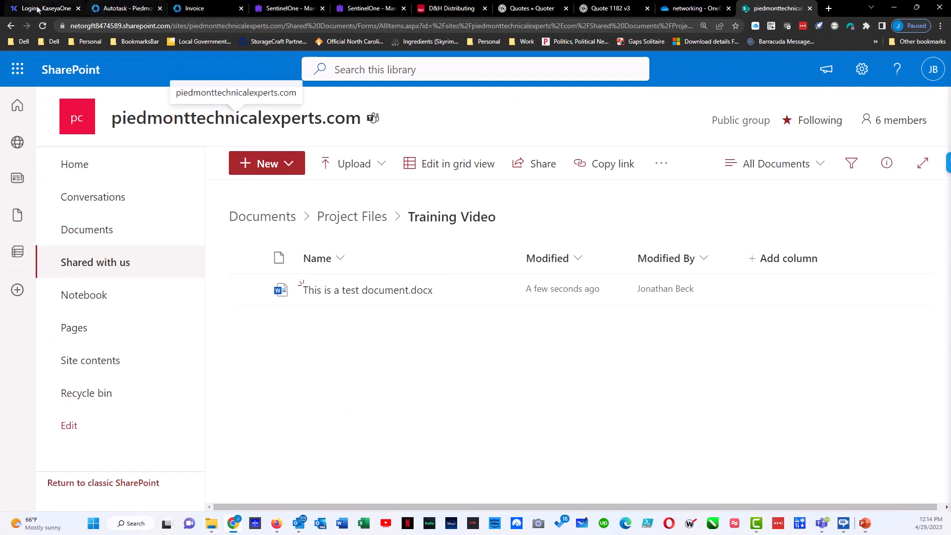
pyautogui.click(45, 25)
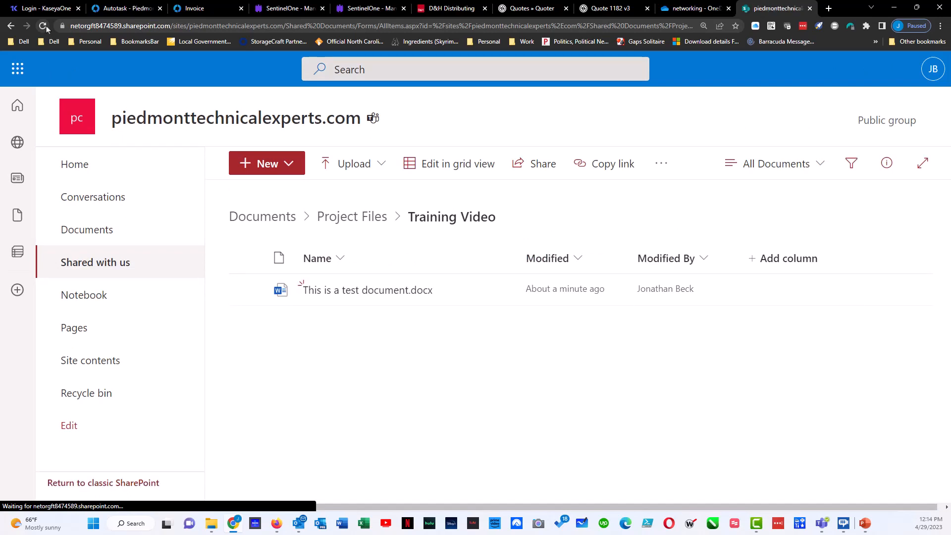
pyautogui.click(43, 26)
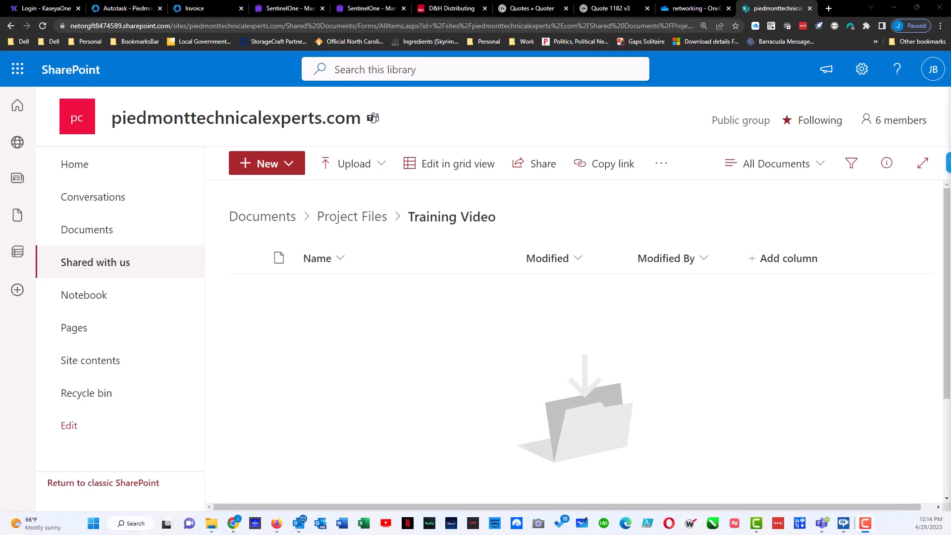
# Step: Open the site's recycle bin and restore This is a test document.docx to its original location
pyautogui.click(88, 397)
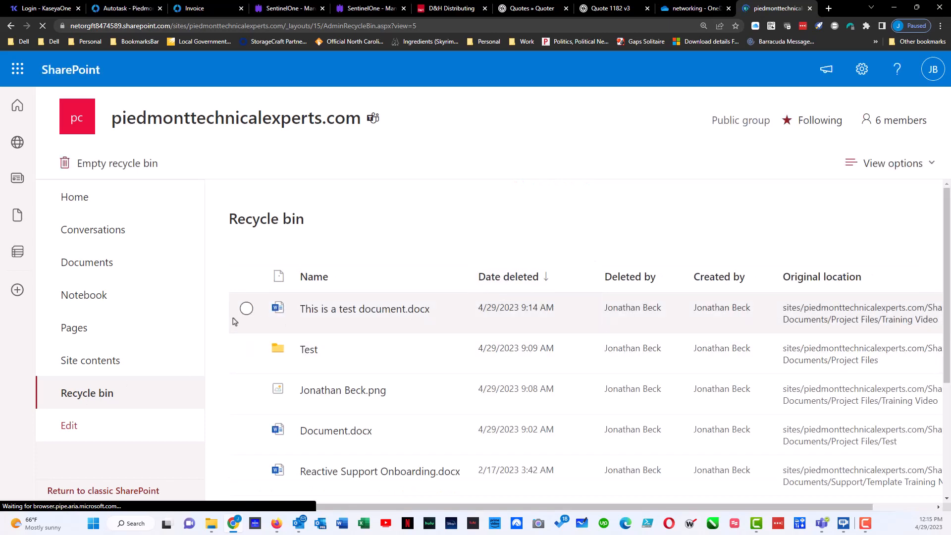
pyautogui.click(246, 308)
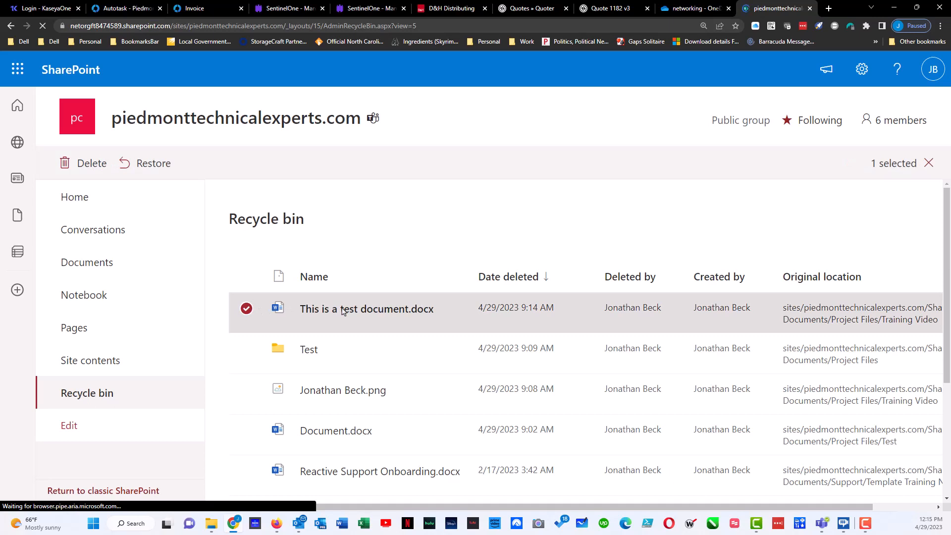
pyautogui.click(142, 163)
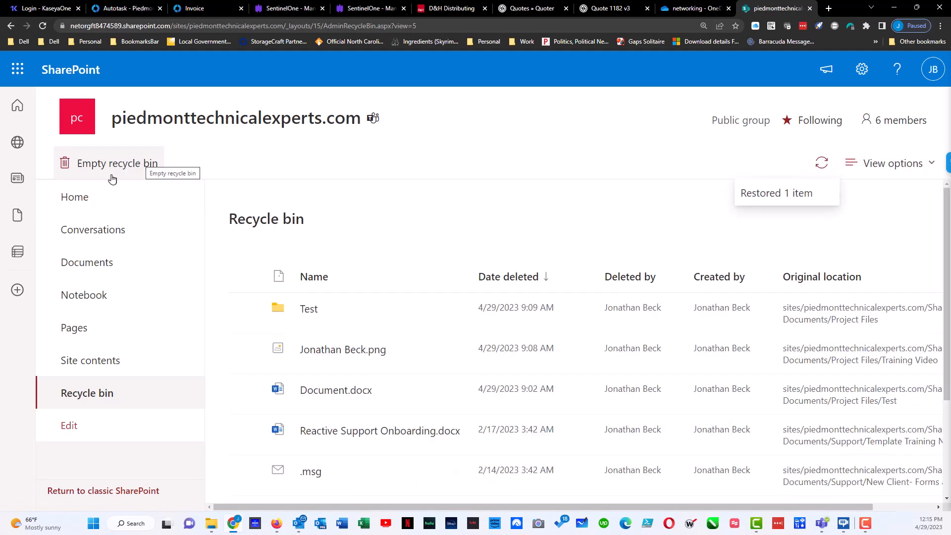
# Step: Restore the deleted Test folder and the PNG image from the Training Video folder out of the recycle bin
pyautogui.click(302, 311)
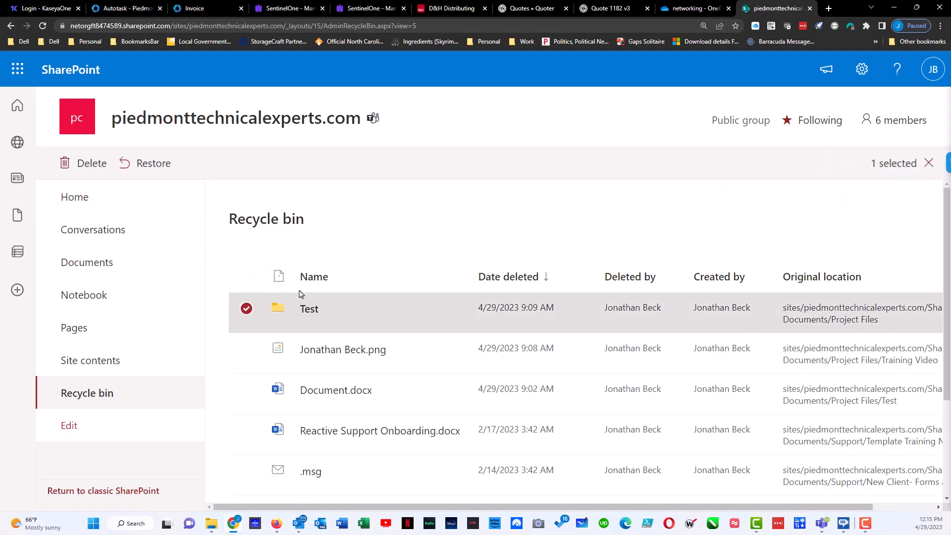
pyautogui.click(159, 165)
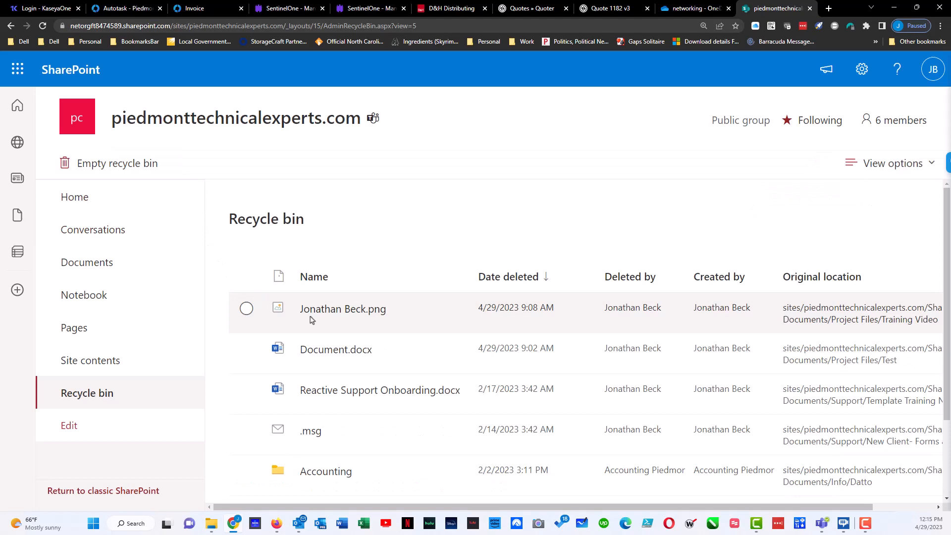
pyautogui.click(322, 310)
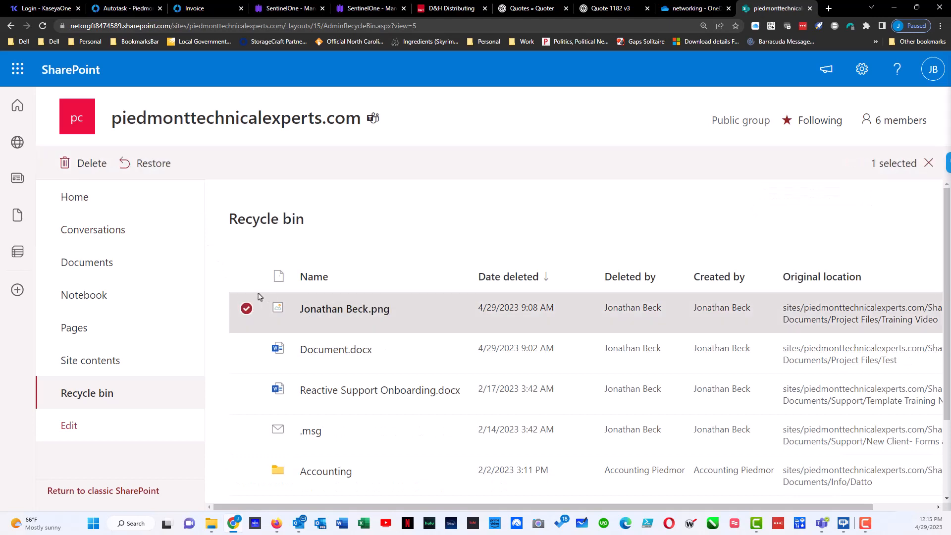
pyautogui.click(143, 165)
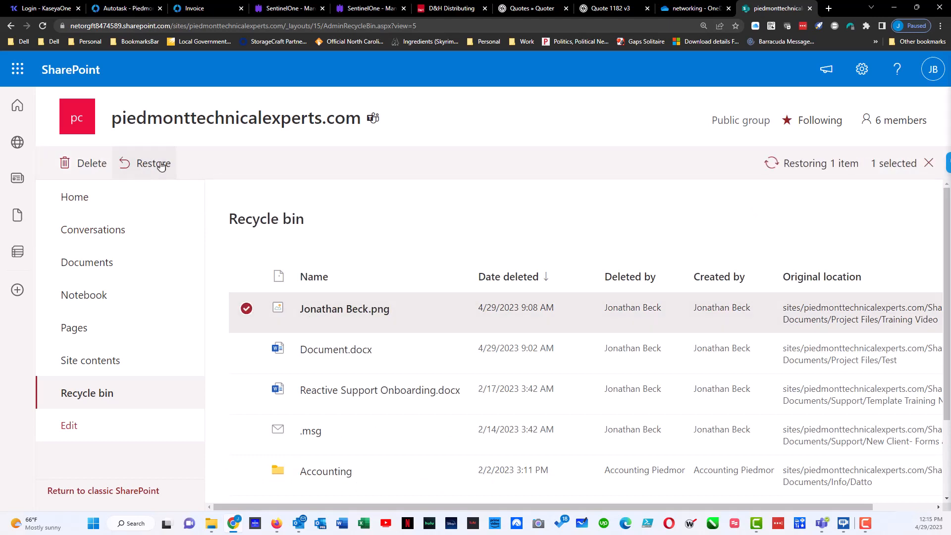
# Step: Open the Training Video folder under Project Files in the Documents library to check for the restored files
pyautogui.click(89, 268)
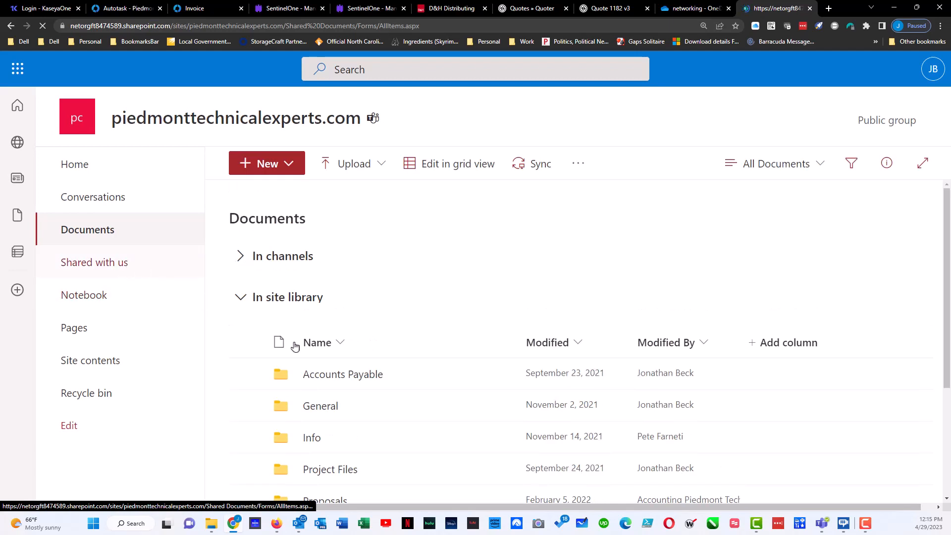
pyautogui.scroll(-2, 321, 384)
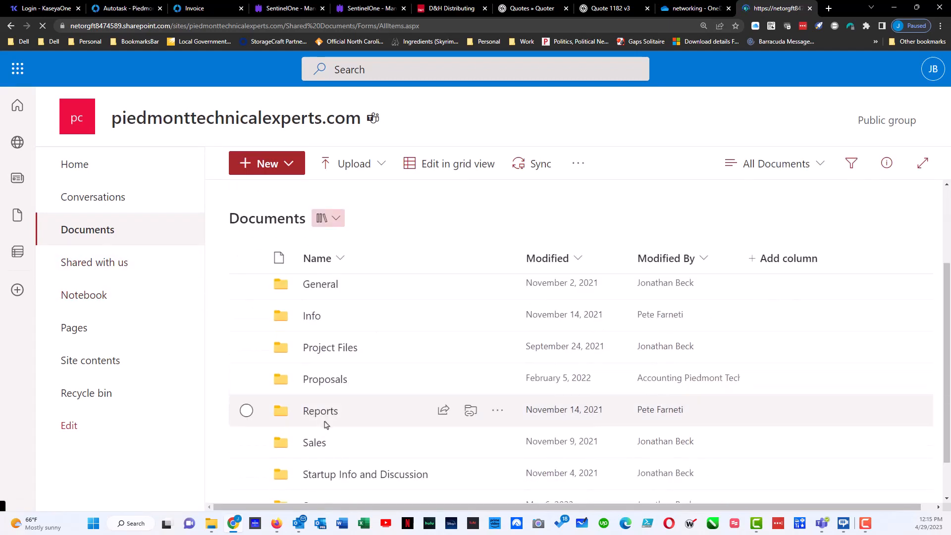
pyautogui.click(324, 349)
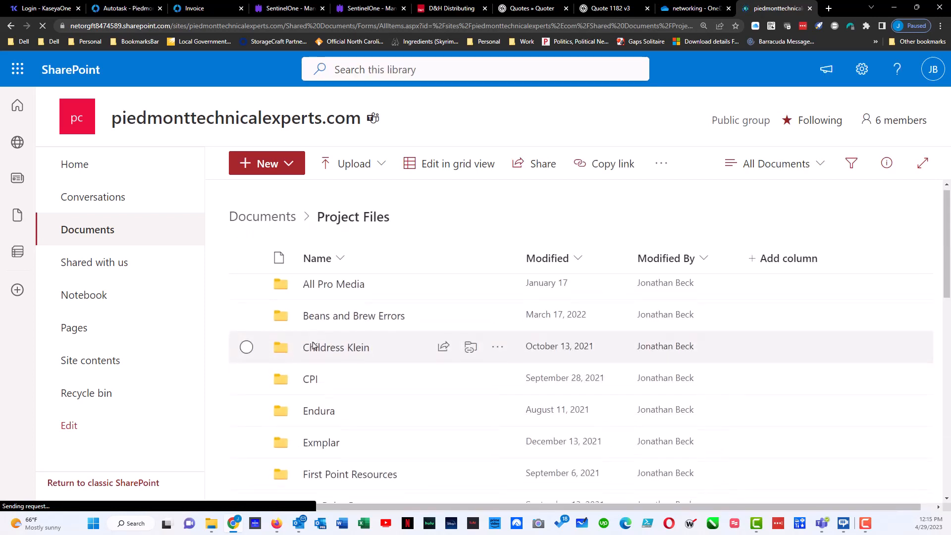
pyautogui.scroll(-3, 313, 345)
pyautogui.scroll(-7, 313, 345)
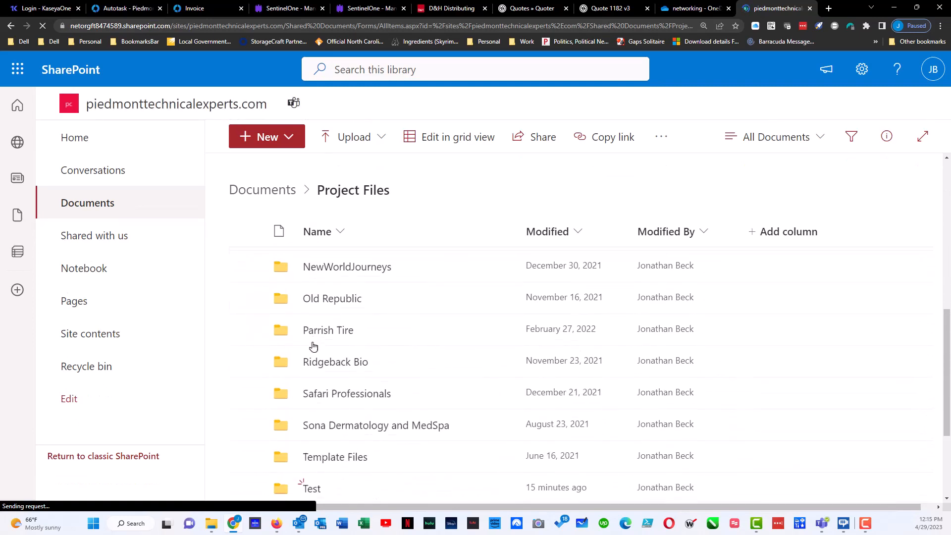
pyautogui.scroll(-1, 313, 345)
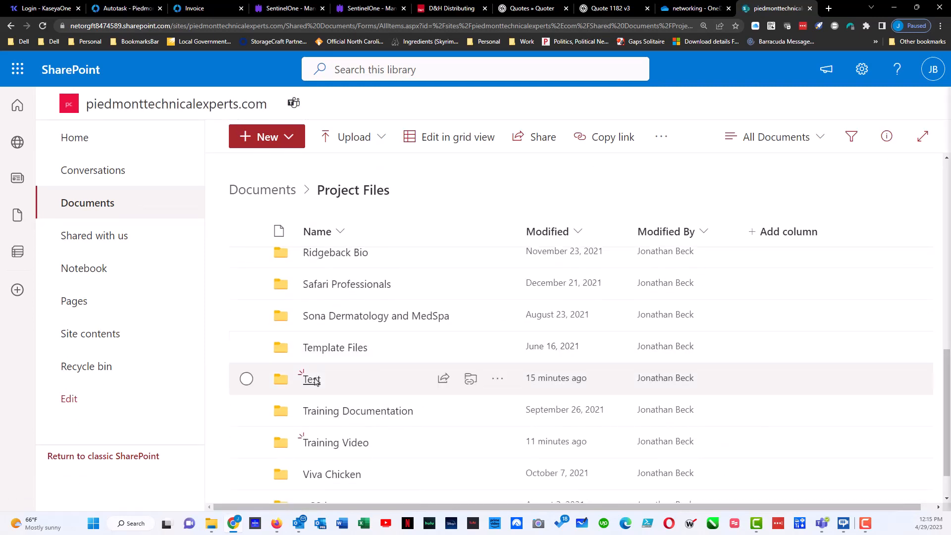
pyautogui.click(316, 442)
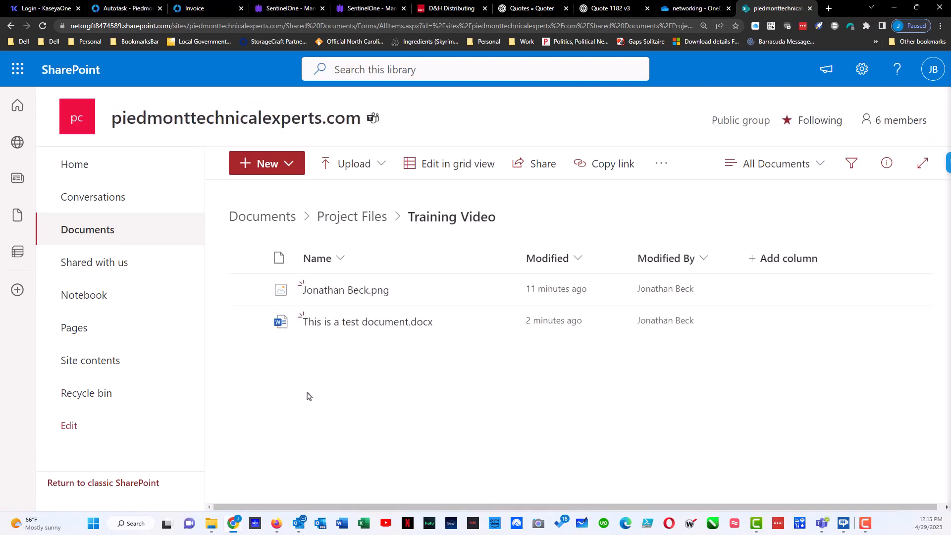